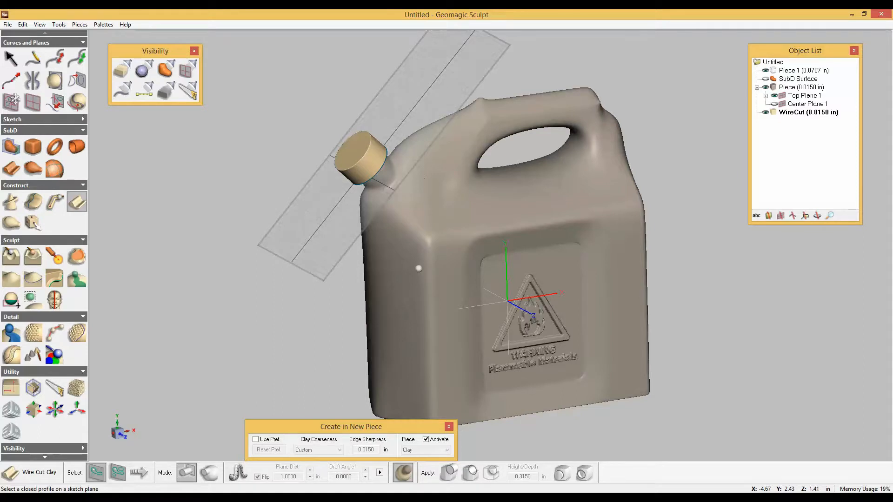
Rotate Top Plane 1 by 90° about its local X axis so it passes through the cap.
middle_click_drag(419, 268, 447, 291)
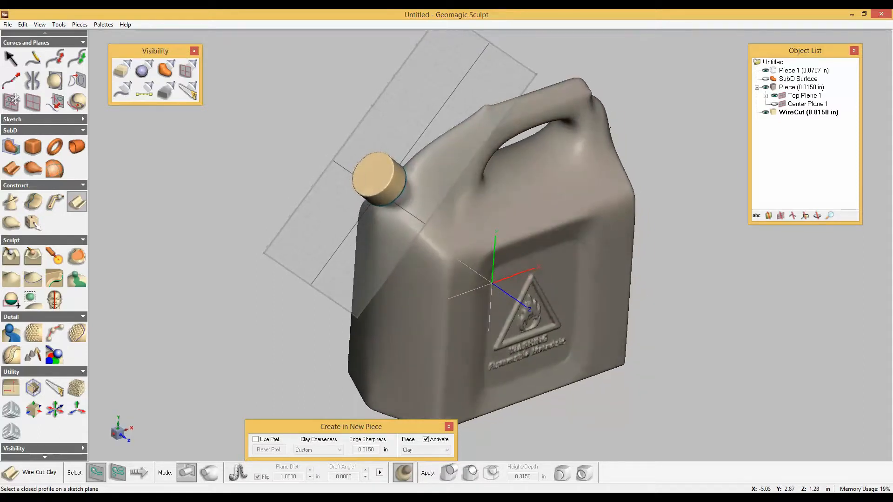
scroll(409, 229, "up", 3)
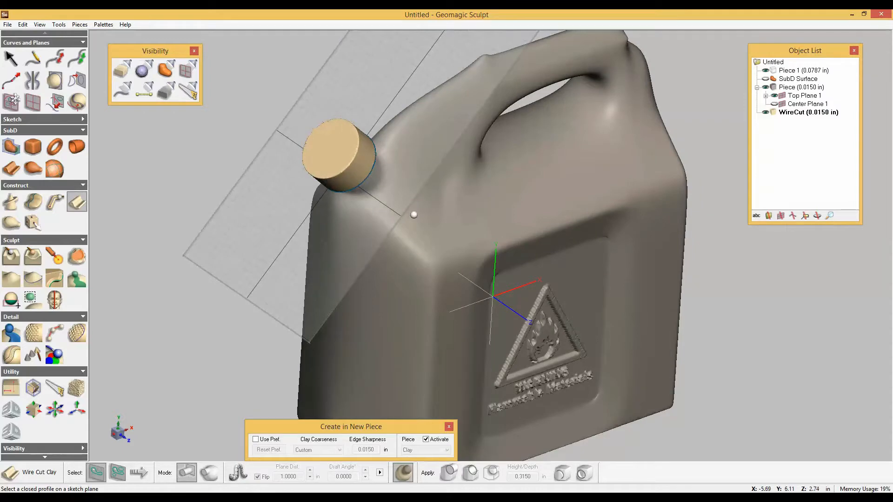
middle_click_drag(414, 215, 532, 265)
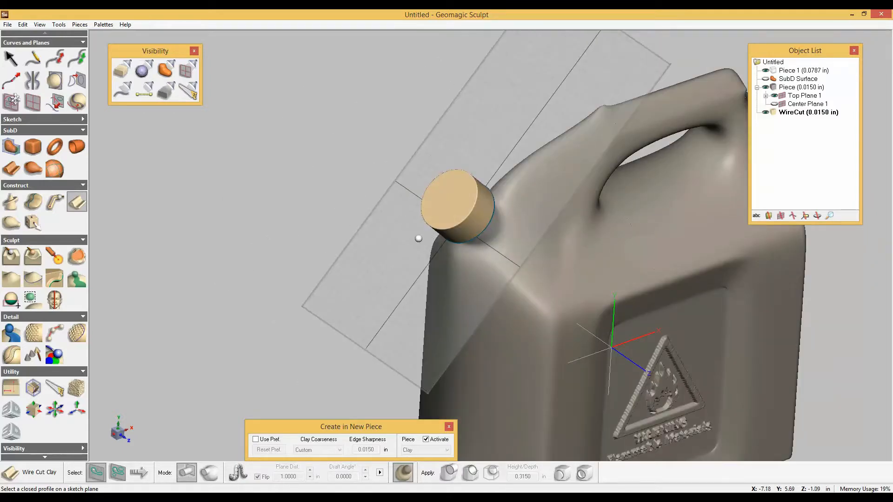
double_click(766, 96)
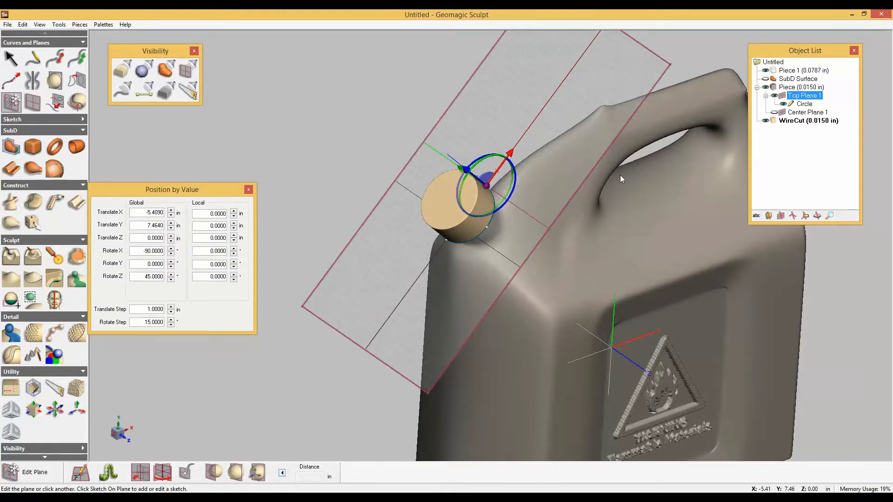
double_click(217, 251)
type("90")
key("Return")
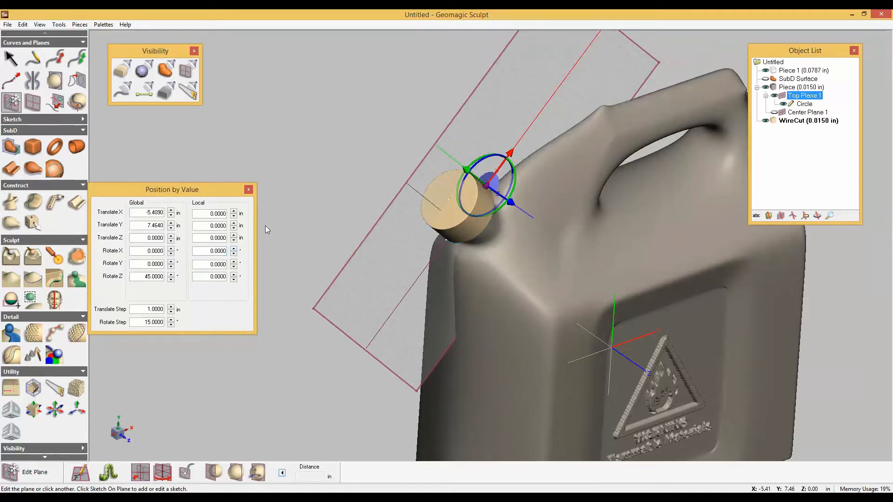
Create a plane intersection curve where Top Plane 1 cuts the cap's clay, and hide the Circle sketch.
left_click(55, 80)
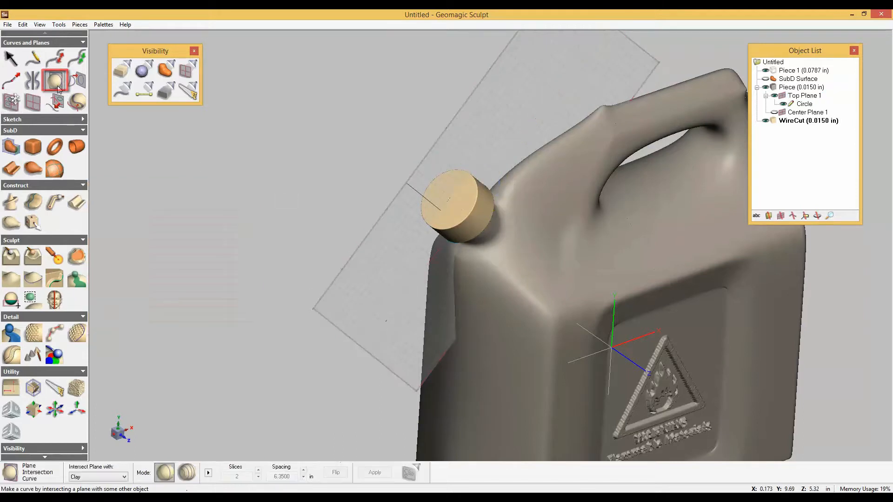
left_click(420, 208)
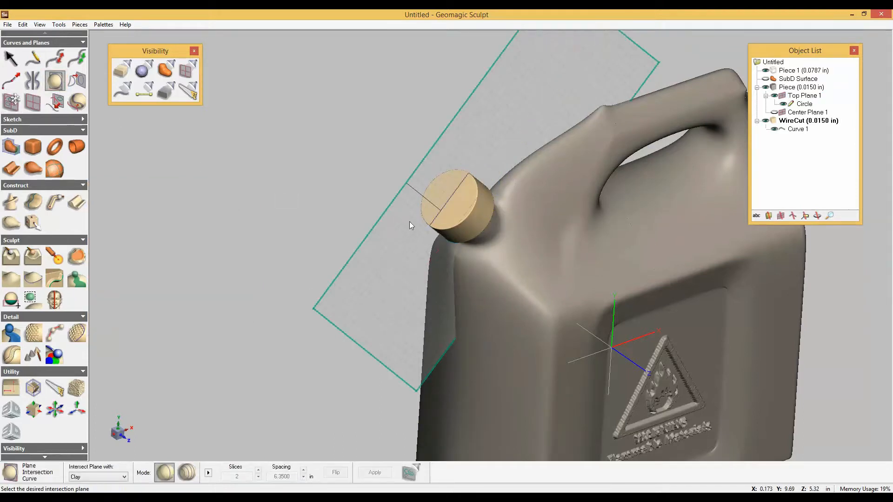
middle_click_drag(421, 208, 414, 181)
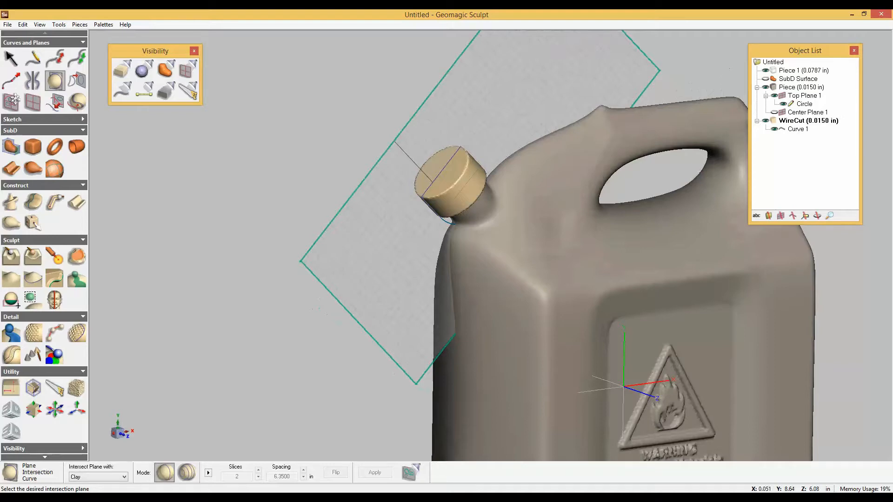
scroll(445, 205, "up", 3)
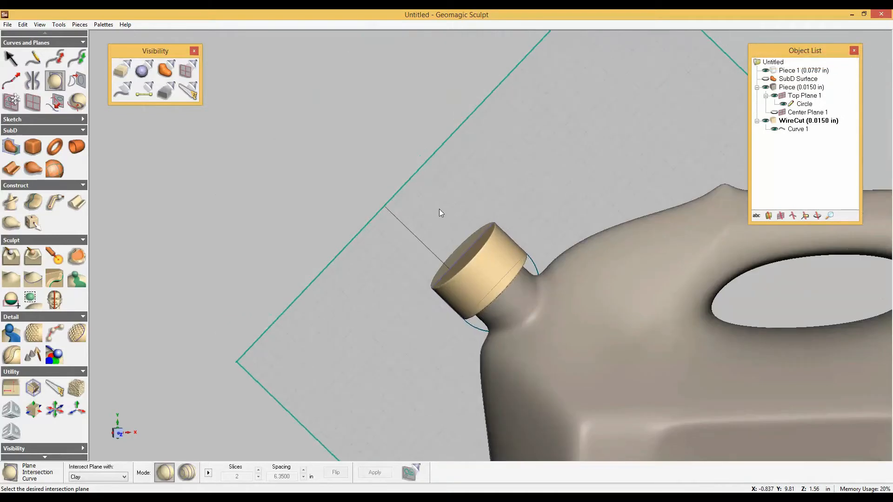
scroll(441, 213, "up", 2)
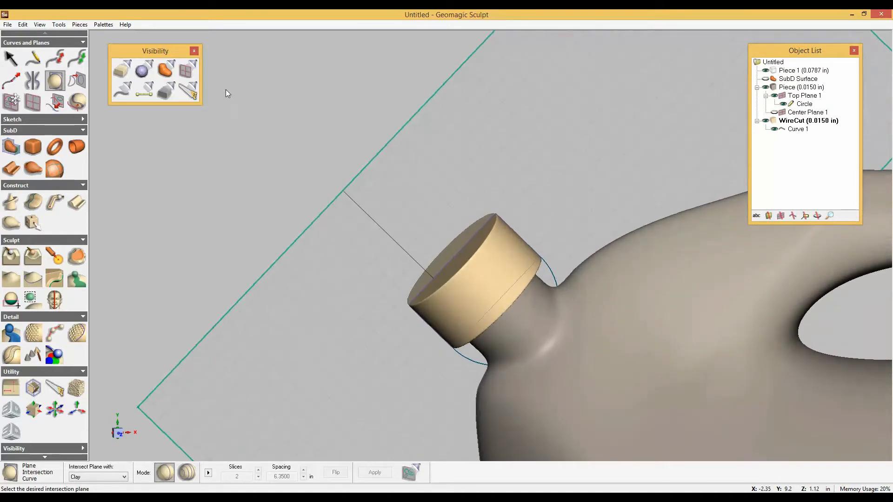
left_click(783, 105)
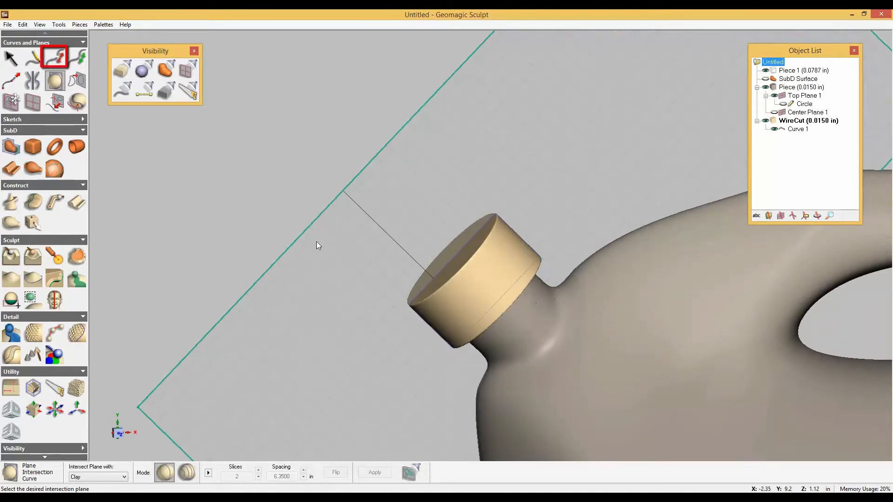
Split the intersection curve at the cap's lower outer corner and at the centre of its top face.
left_click(55, 57)
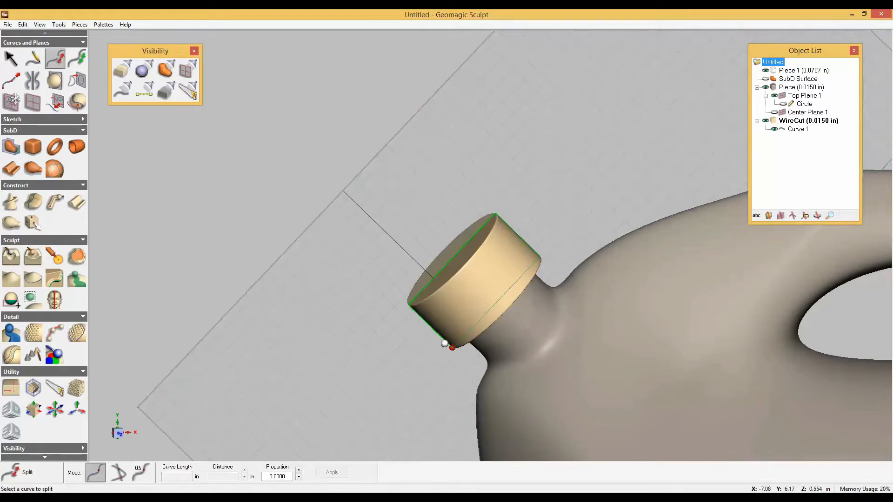
left_click(451, 348)
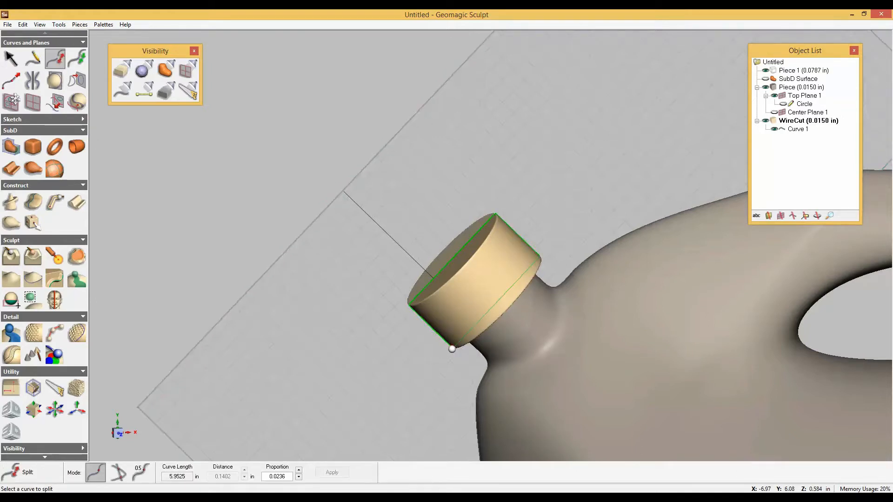
left_click(429, 282)
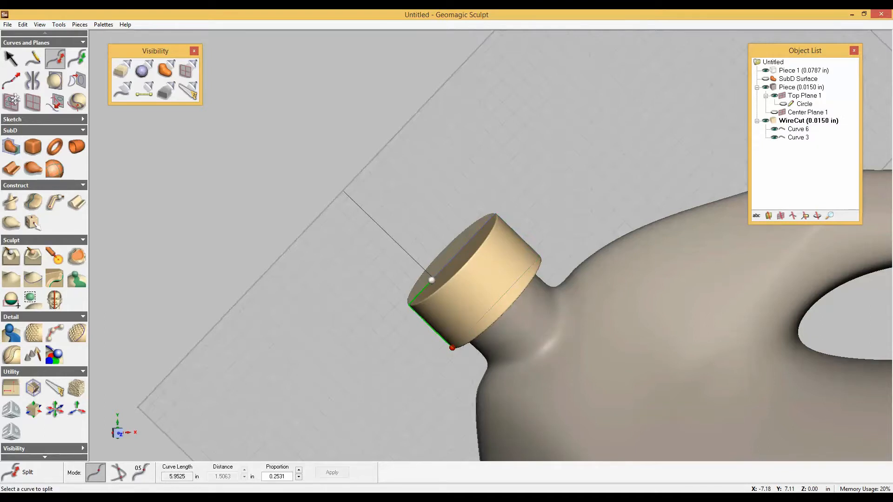
Delete the longer split segment on the far side of the cap, keeping the L-shaped curve.
scroll(333, 284, "down", 3)
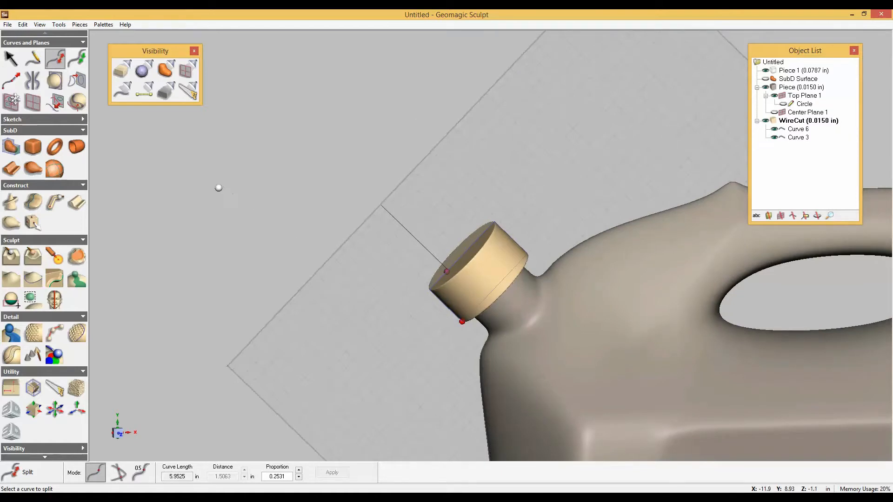
left_click(13, 64)
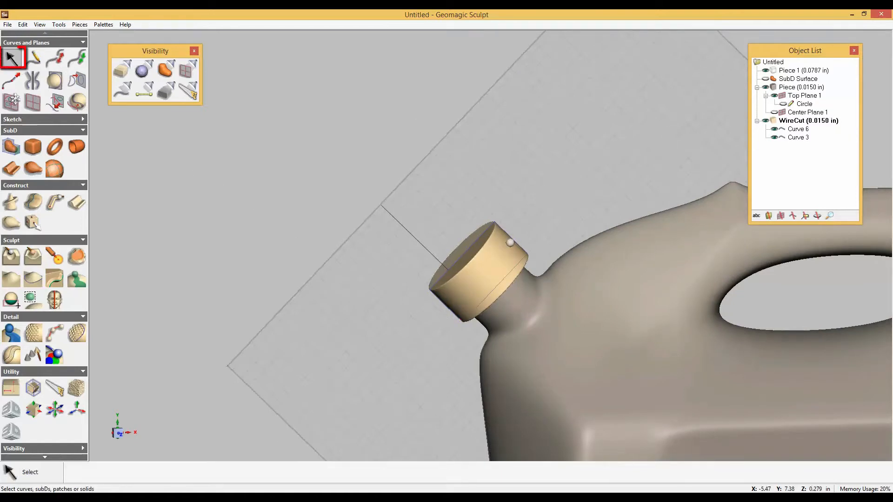
left_click(510, 238)
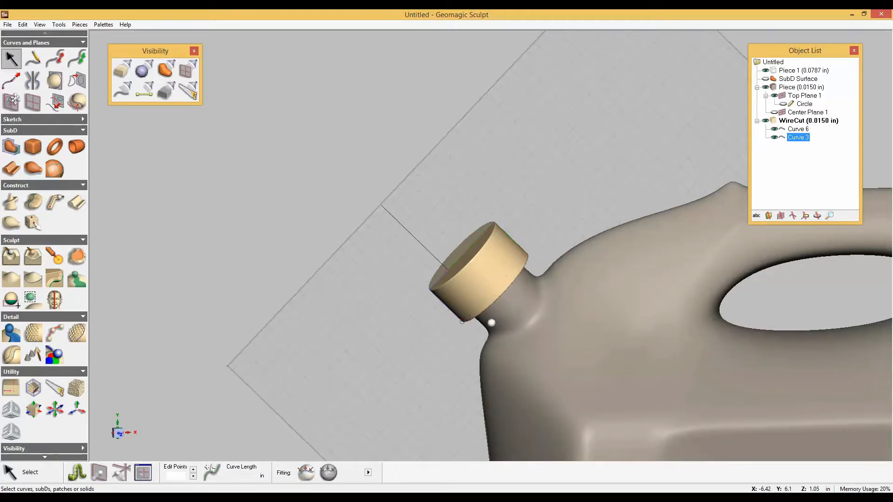
key("Delete")
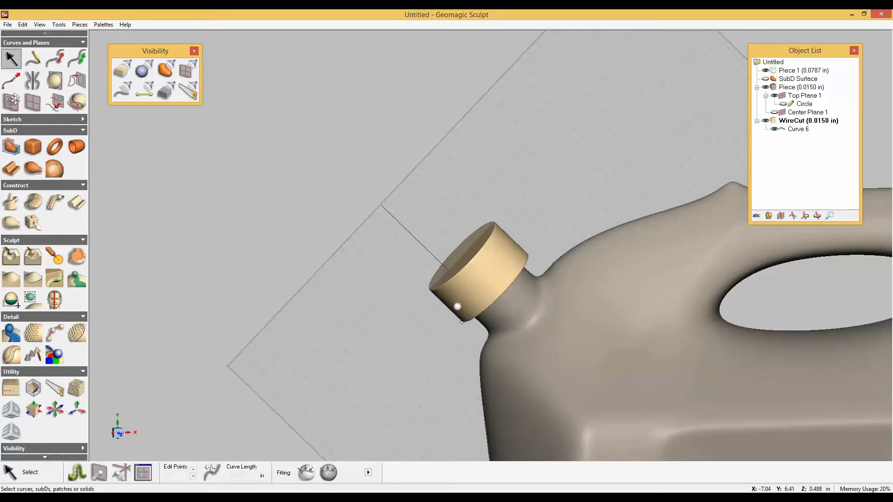
Create a pipe with a 0.1 in start diameter along the L-shaped curve as a new clay piece.
scroll(458, 305, "up", 4)
middle_click_drag(443, 327, 486, 286)
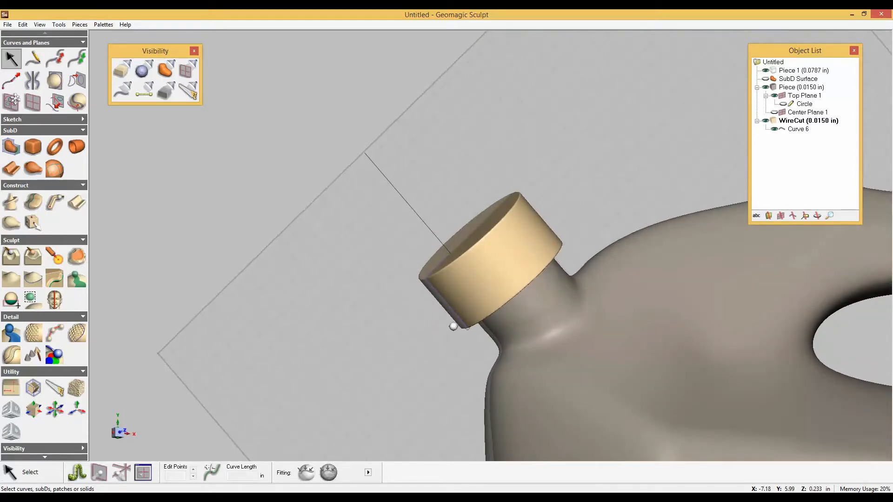
left_click(55, 203)
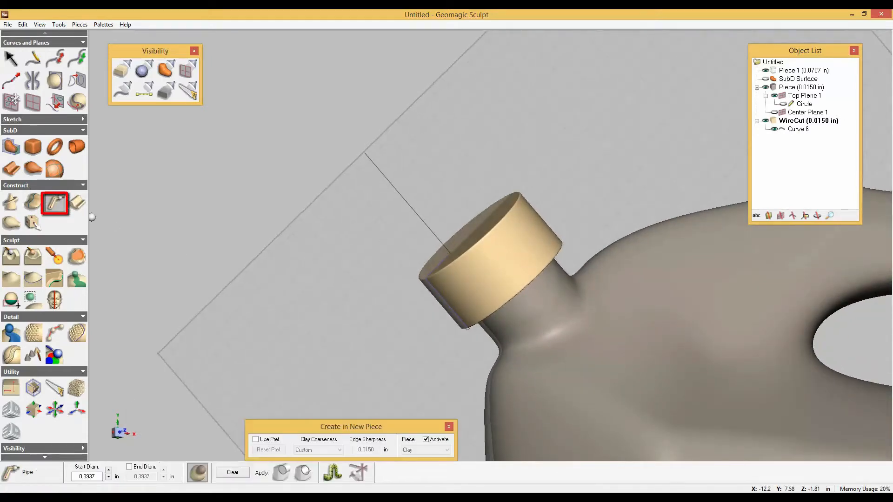
left_click(442, 300)
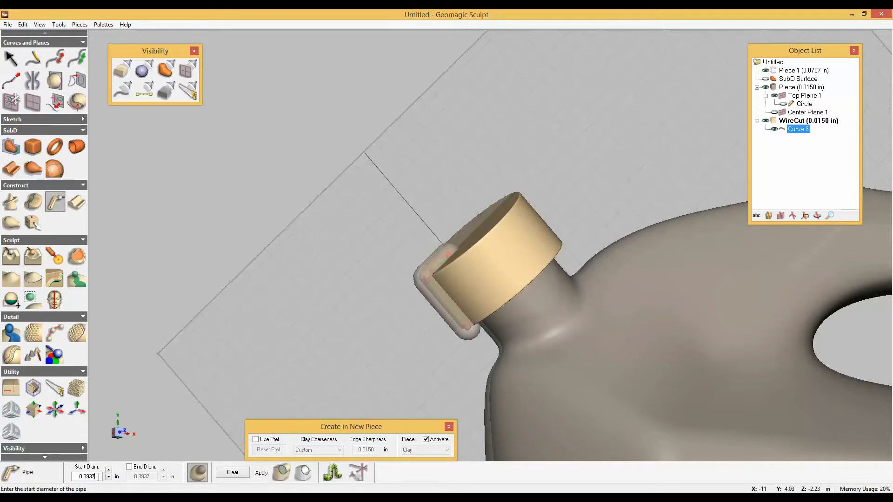
double_click(99, 477)
type("0.1")
key("Tab")
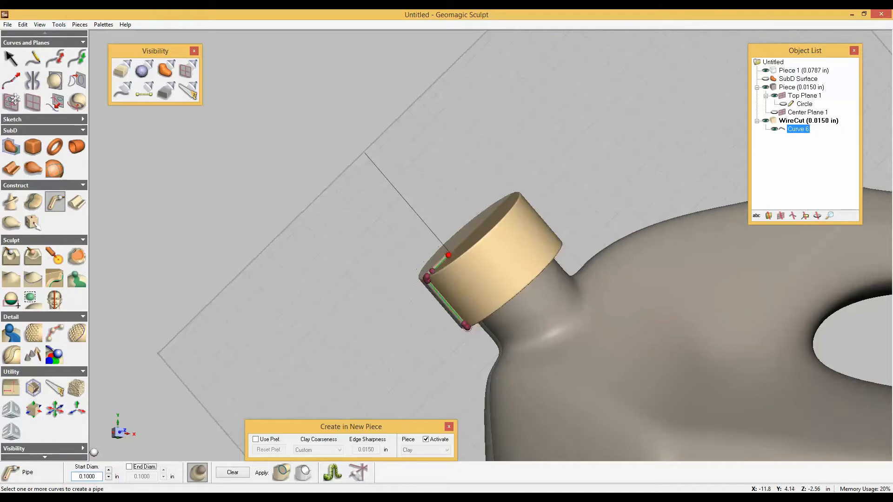
middle_click_drag(396, 279, 430, 293)
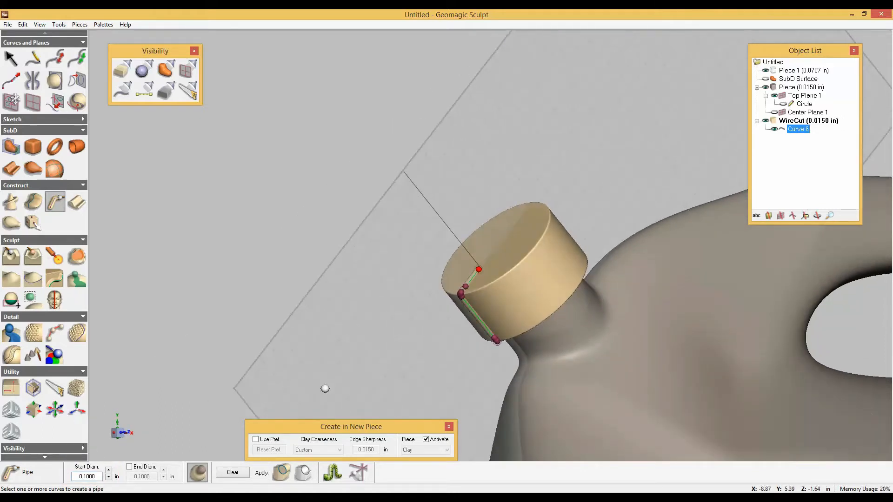
left_click(288, 475)
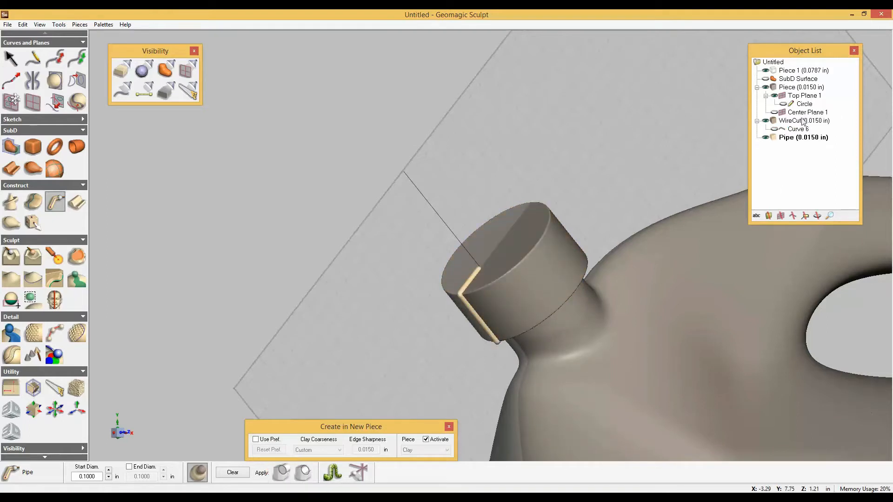
Rotate Top Plane 1 by -90° about its local X axis and shift it slightly along its normal into the cap.
left_click(798, 96)
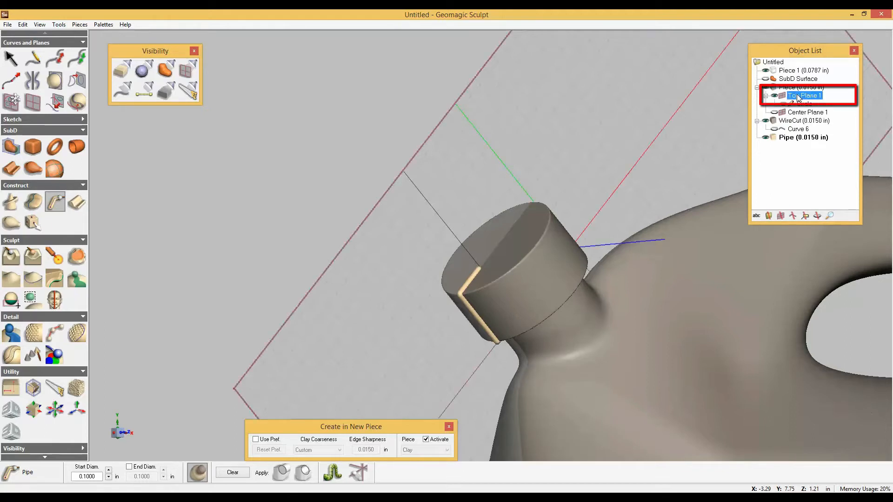
double_click(798, 96)
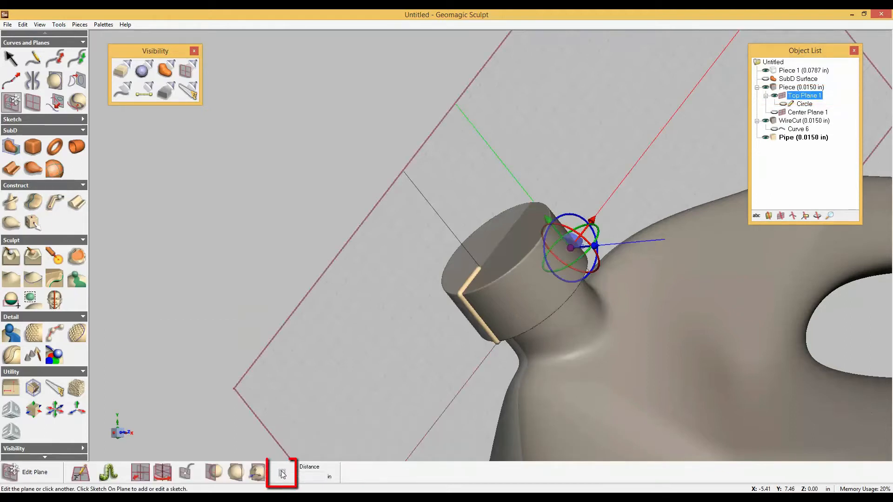
left_click(281, 473)
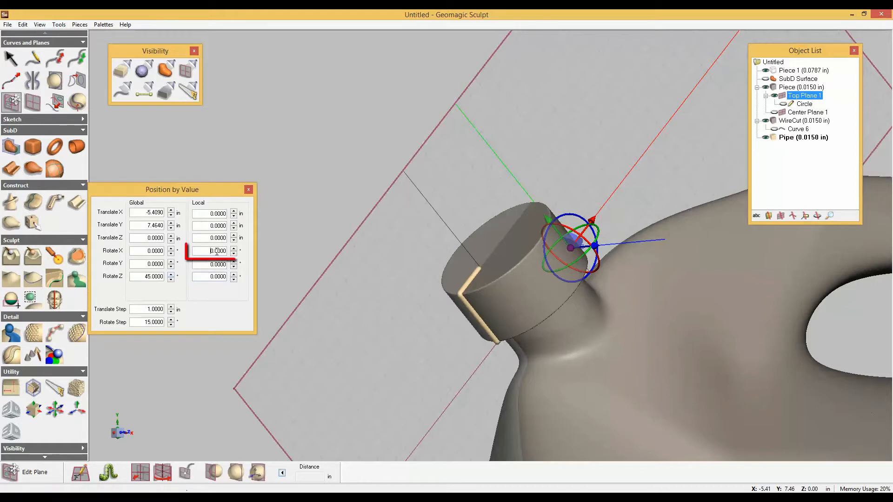
left_click_drag(209, 251, 265, 246)
type("-90")
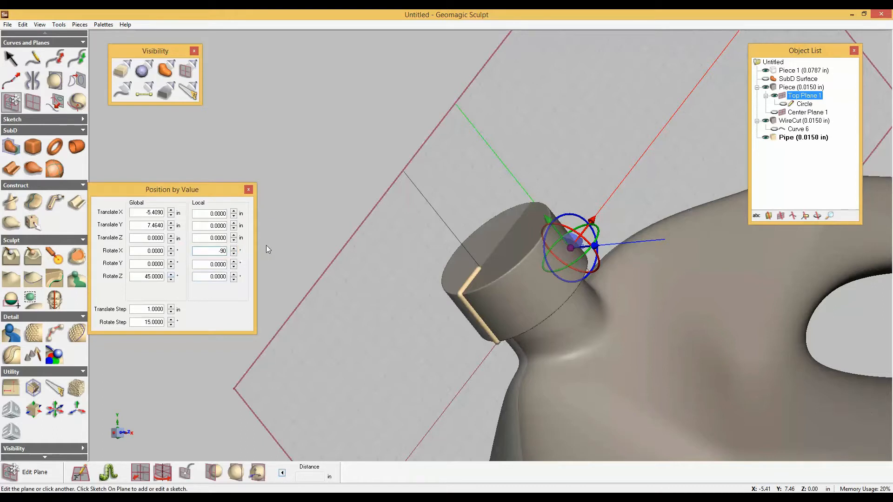
key("Return")
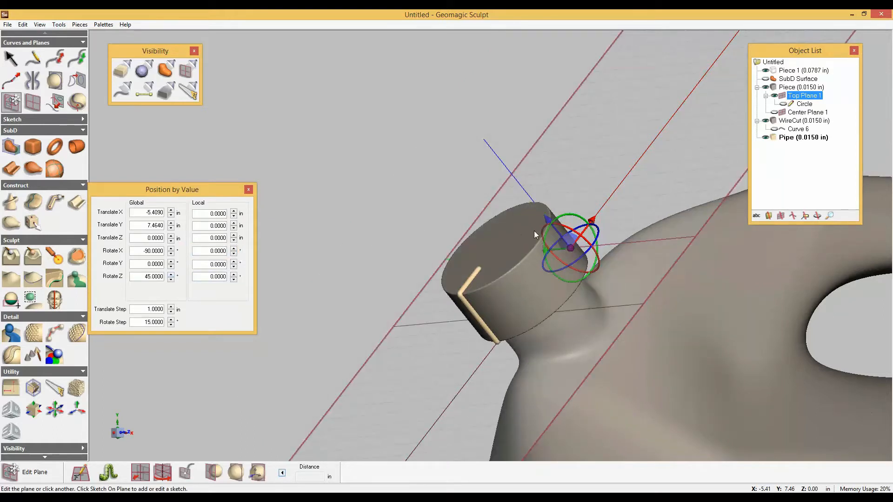
left_click_drag(548, 220, 545, 217)
Activate the WireCut cap piece and create a plane intersection curve around its base with Top Plane 1.
right_click(786, 120)
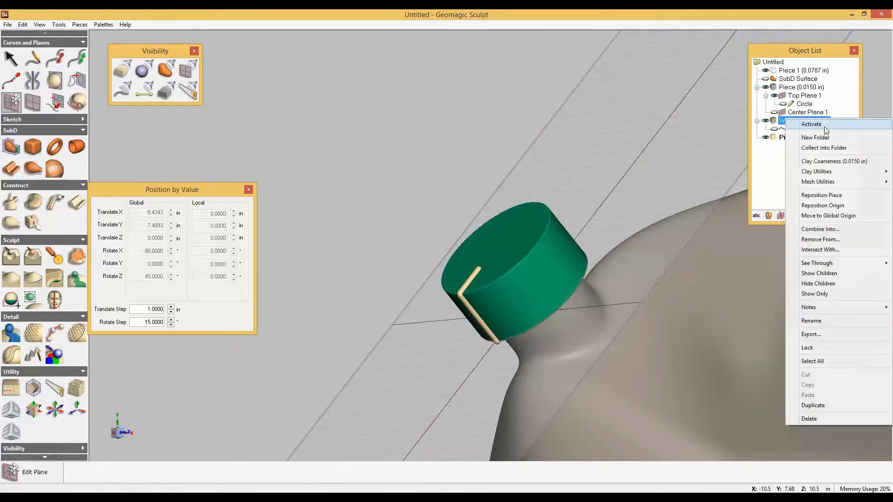
left_click(825, 128)
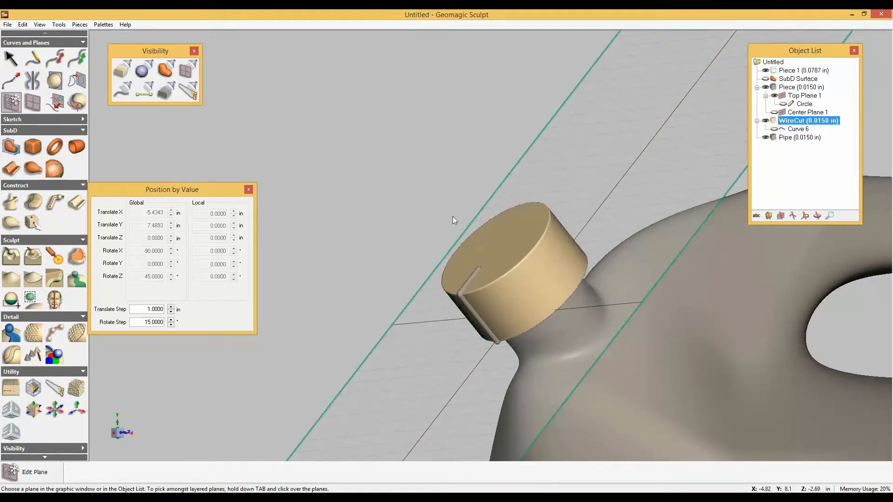
left_click(55, 81)
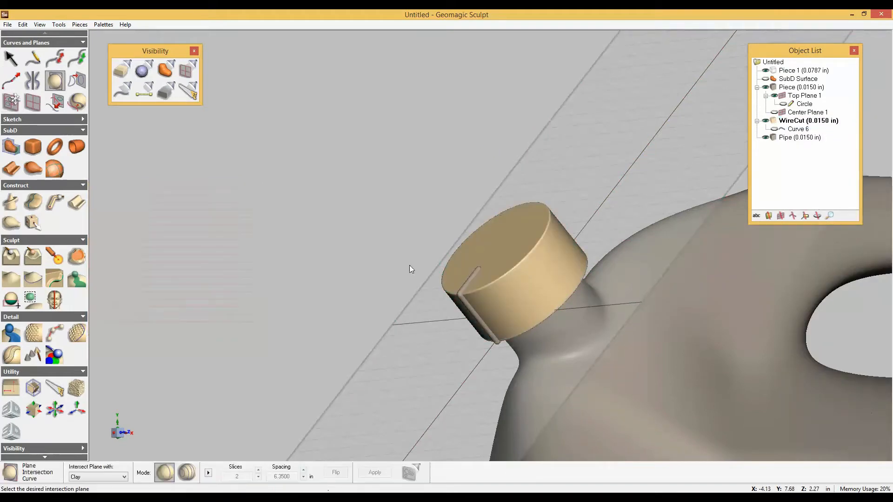
left_click(417, 364)
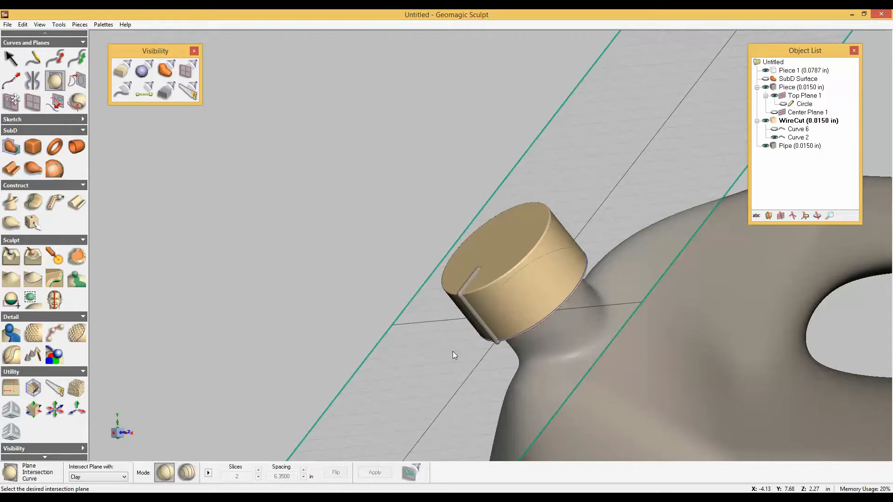
Pattern the Pipe piece around the cap's base curve with 20 copies, adding the ribs as a new piece.
left_click(59, 329)
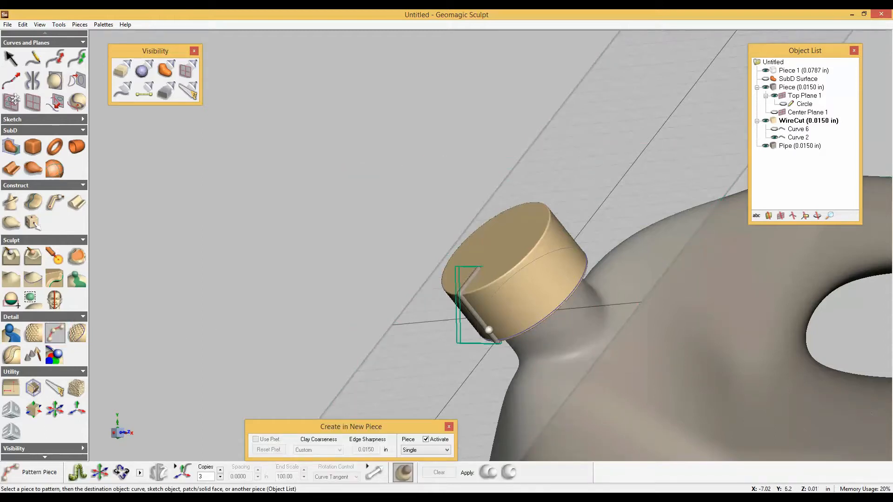
left_click(486, 328)
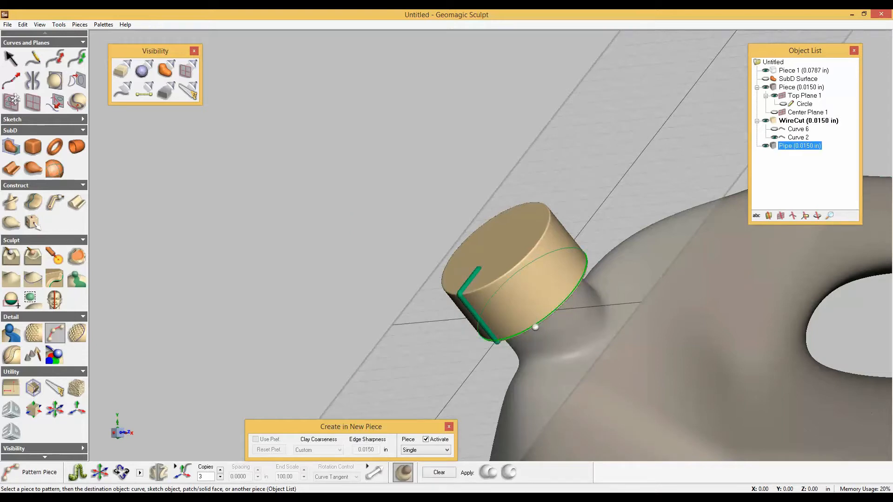
left_click(536, 329)
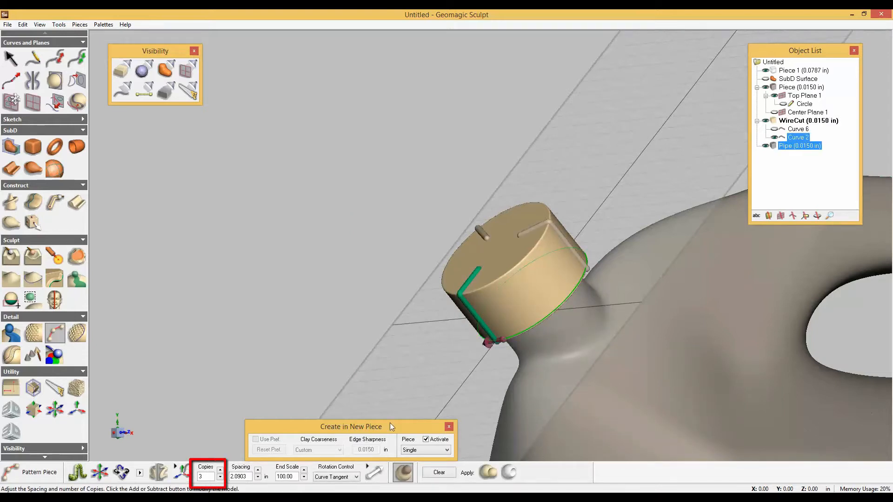
left_click(220, 470)
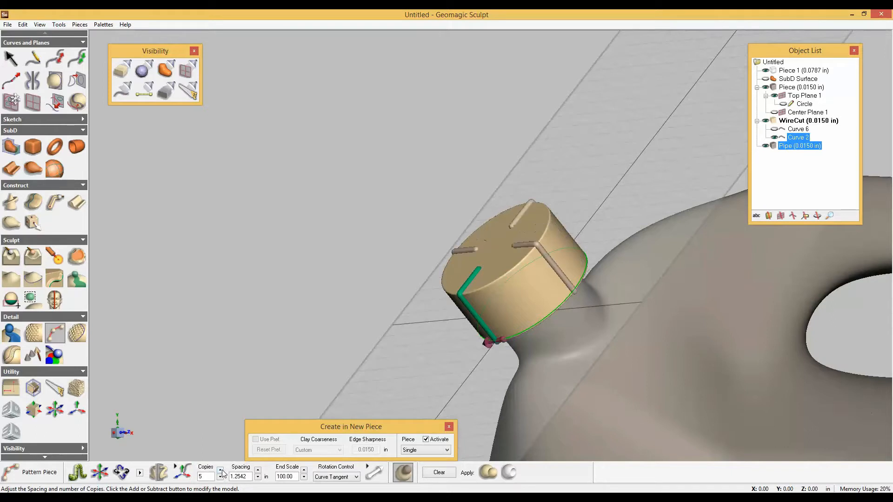
left_click(219, 470)
left_click(220, 470)
left_click(220, 470)
left_click(220, 470)
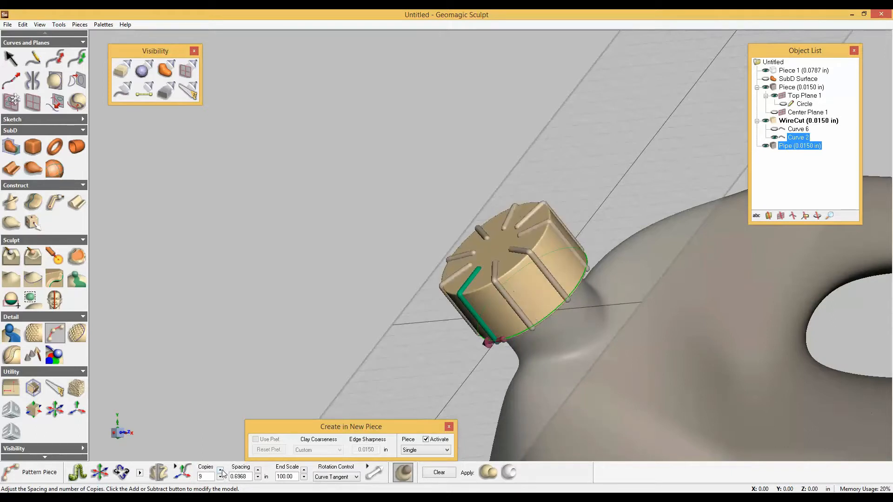
left_click(219, 470)
left_click(220, 471)
left_click(220, 470)
left_click(220, 470)
left_click(220, 470)
left_click(220, 470)
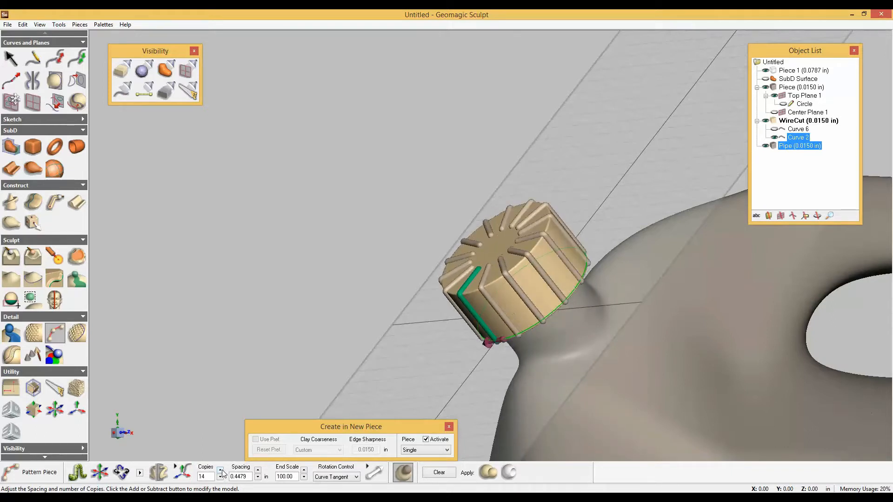
left_click(221, 470)
left_click(220, 470)
left_click(220, 470)
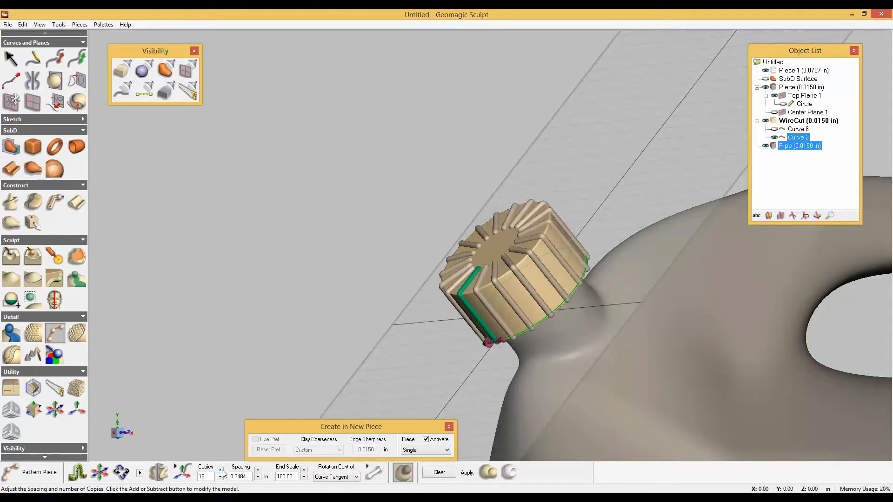
left_click(221, 470)
left_click(220, 470)
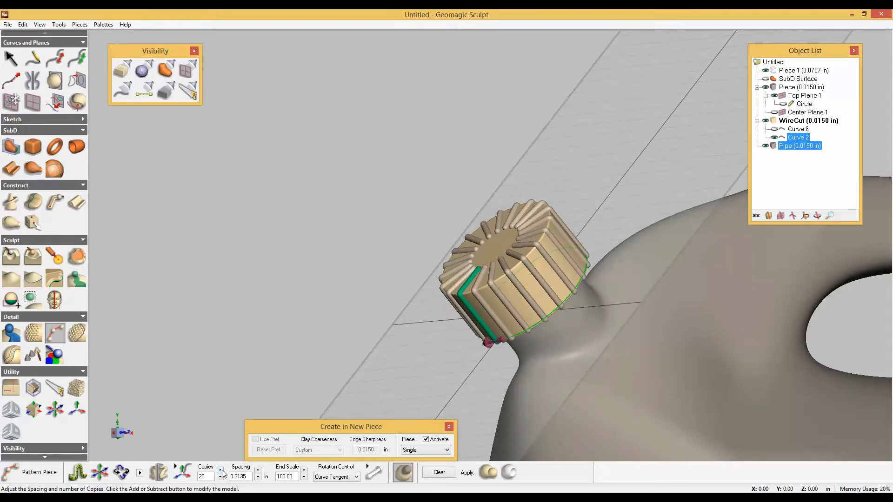
left_click(483, 474)
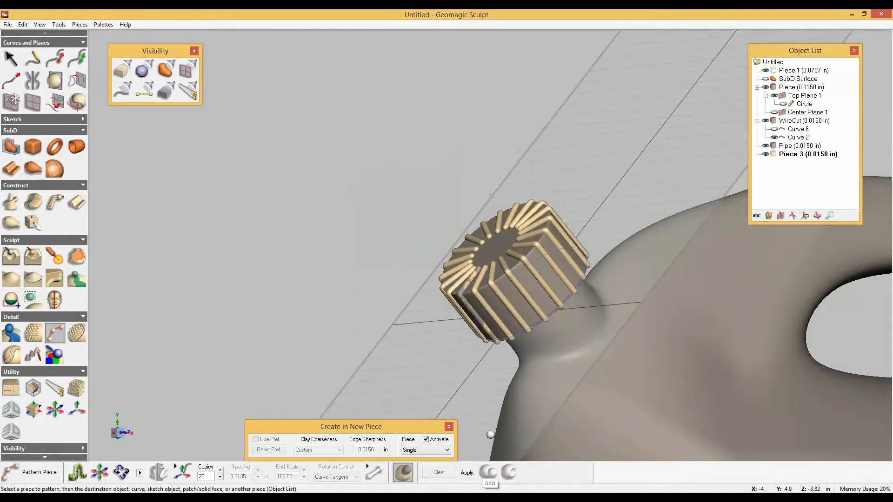
Delete the original Pipe piece from the object list.
left_click(796, 147)
right_click(796, 148)
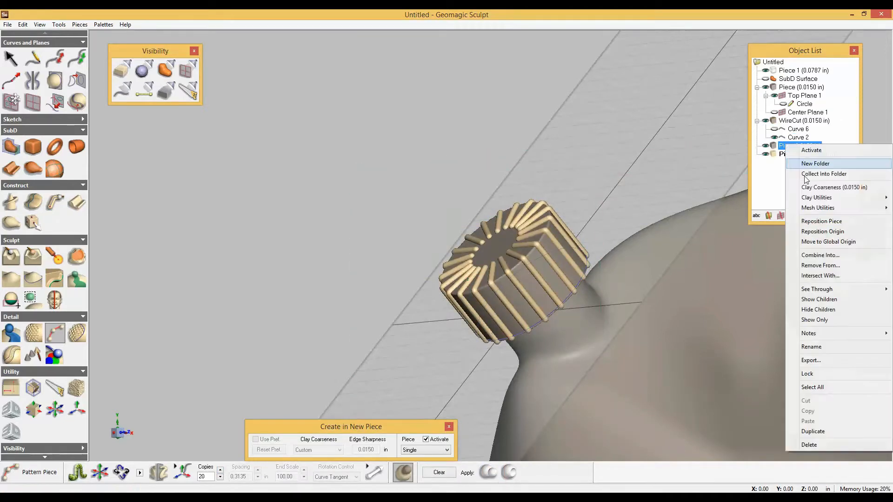
left_click(818, 445)
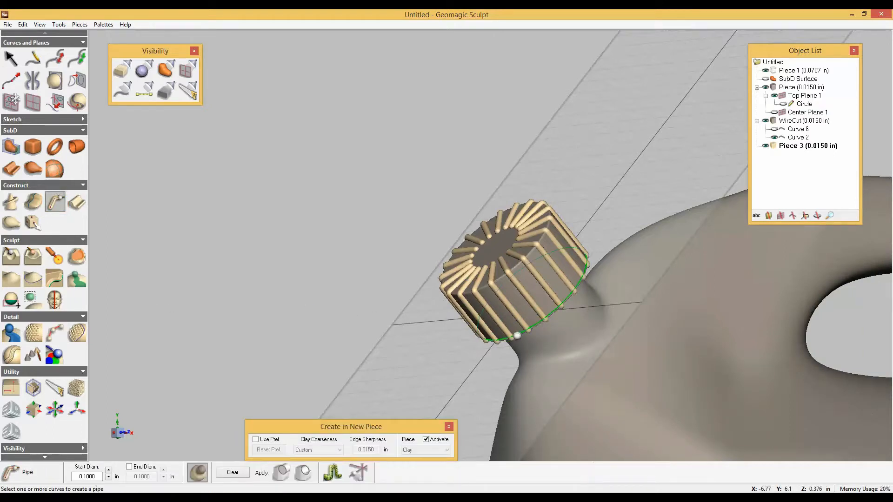
Create a pipe with a 0.2 in start diameter along the cap's base curve and add it to the rib piece.
left_click(517, 335)
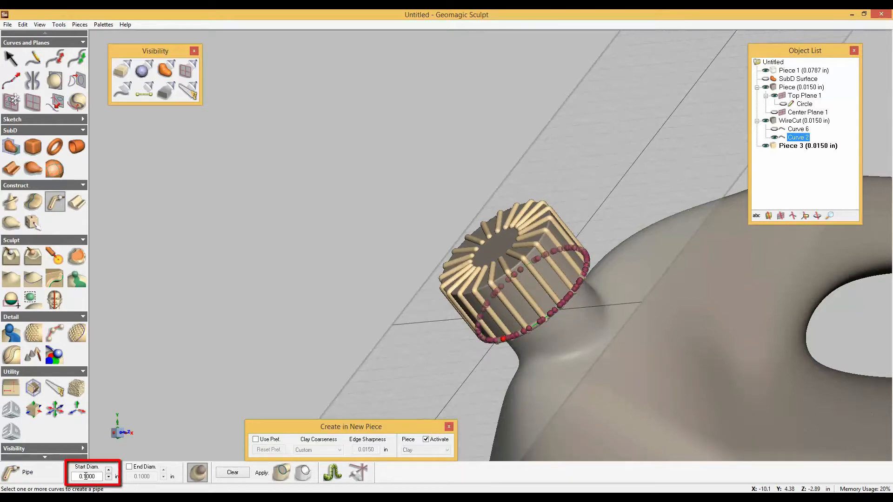
left_click_drag(86, 477, 84, 476)
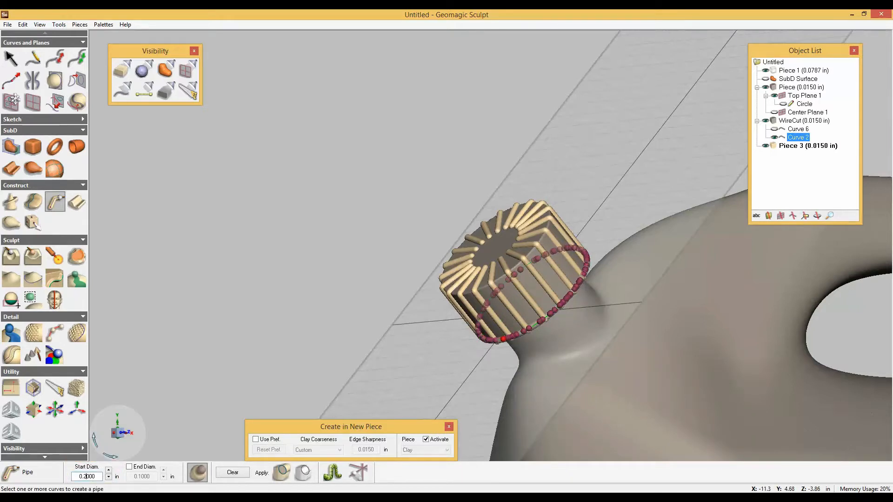
key("Tab")
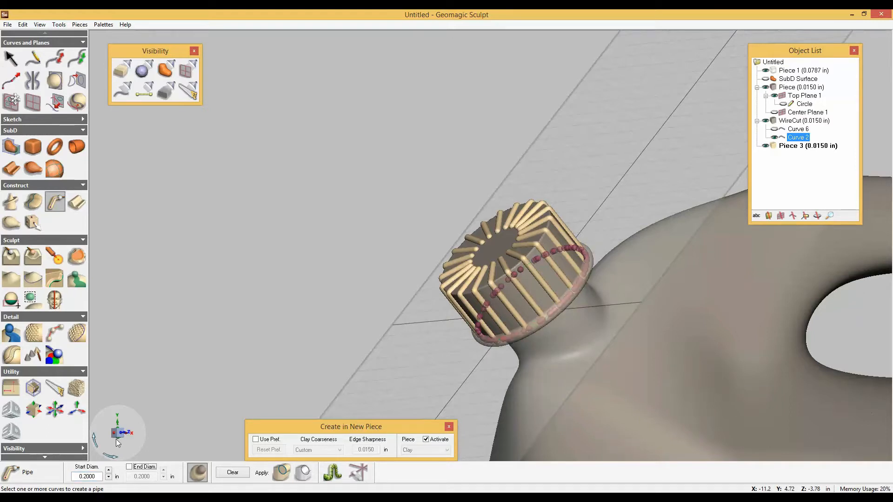
middle_click_drag(402, 339, 381, 357)
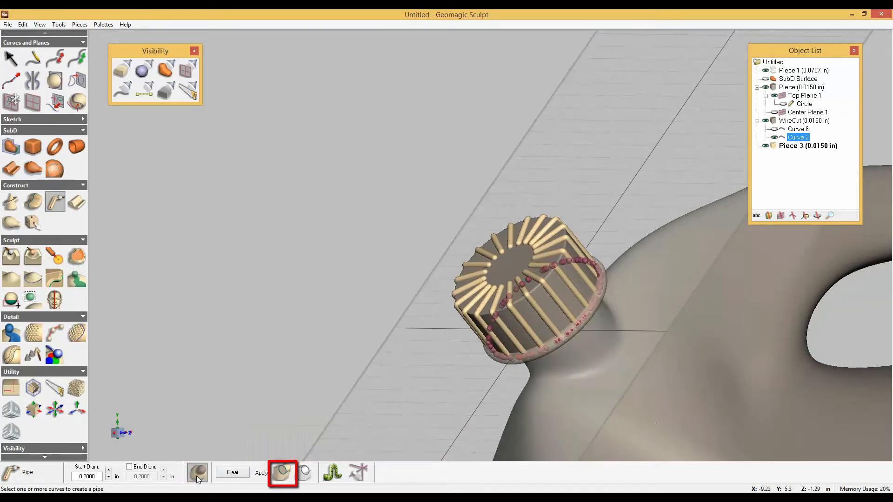
left_click(281, 473)
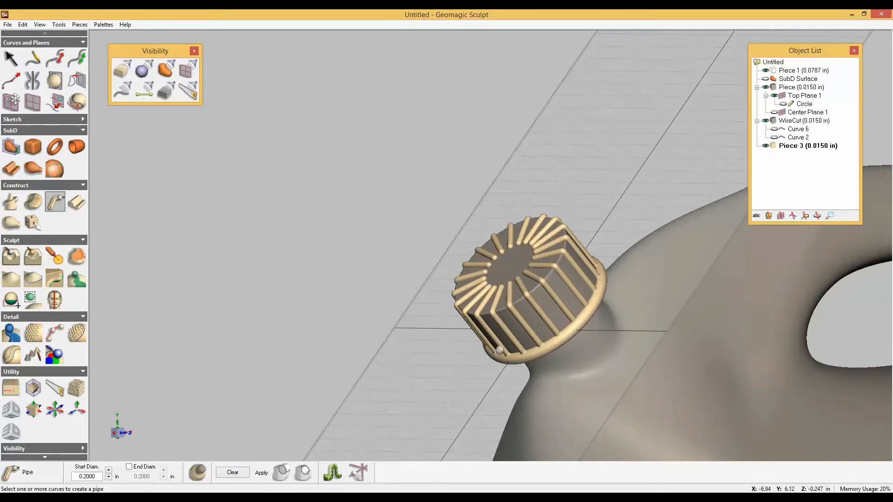
Move Top Plane 1 outward along its normal to about X -6.54, Y 8.6 in, clear of the cap's top.
right_click(800, 95)
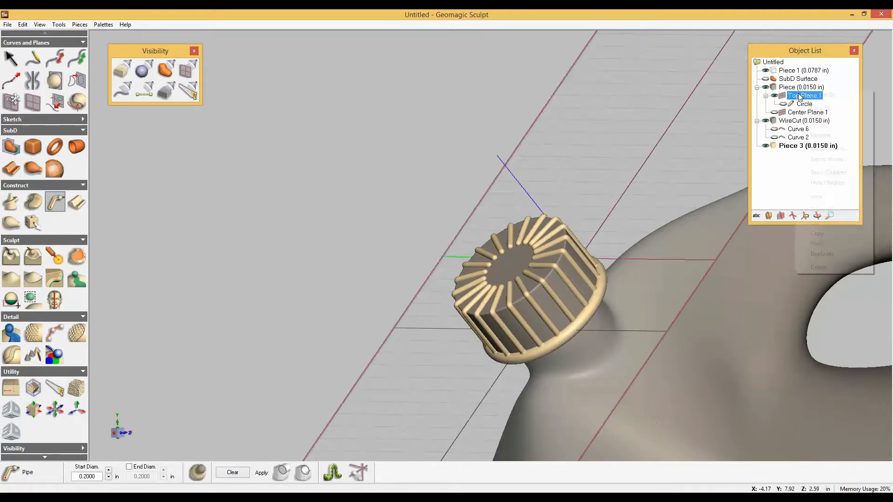
left_click(810, 121)
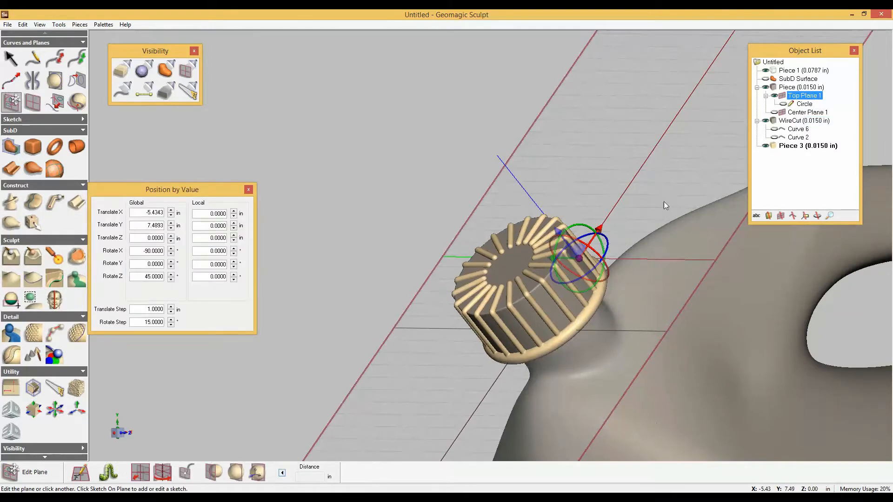
left_click_drag(559, 233, 503, 165)
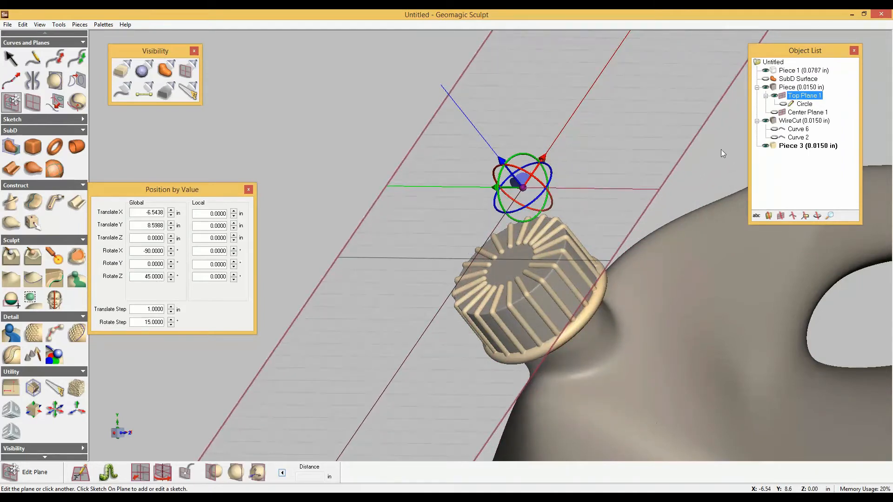
Show the Circle sketch on Top Plane 1 and shrink it to about 0.891 in diameter, meeting the ribs' inner ends.
left_click(783, 104)
right_click(803, 109)
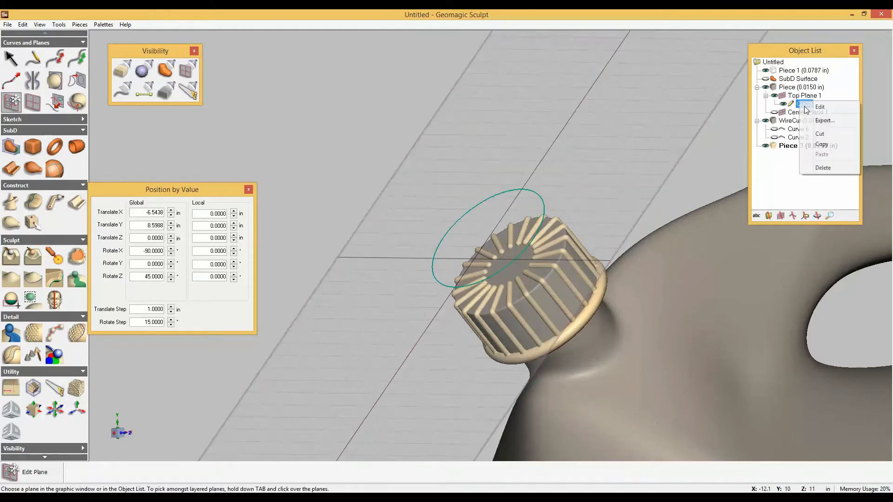
left_click(810, 114)
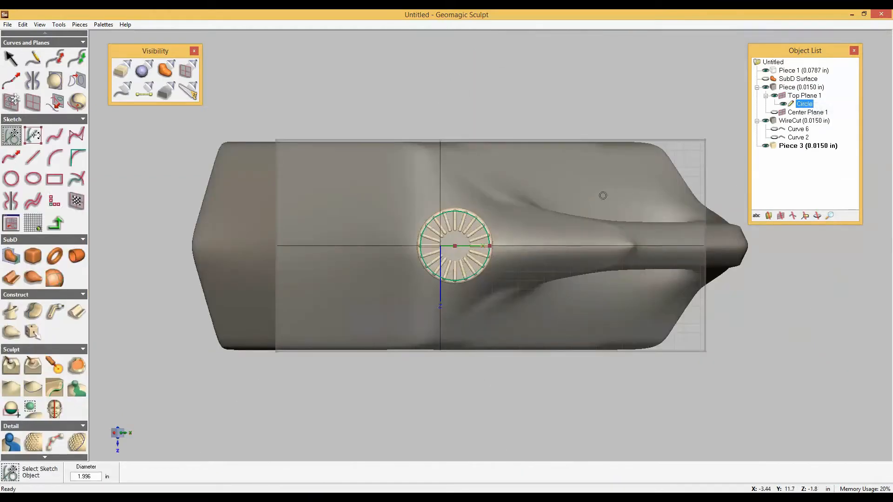
scroll(467, 245, "up", 2)
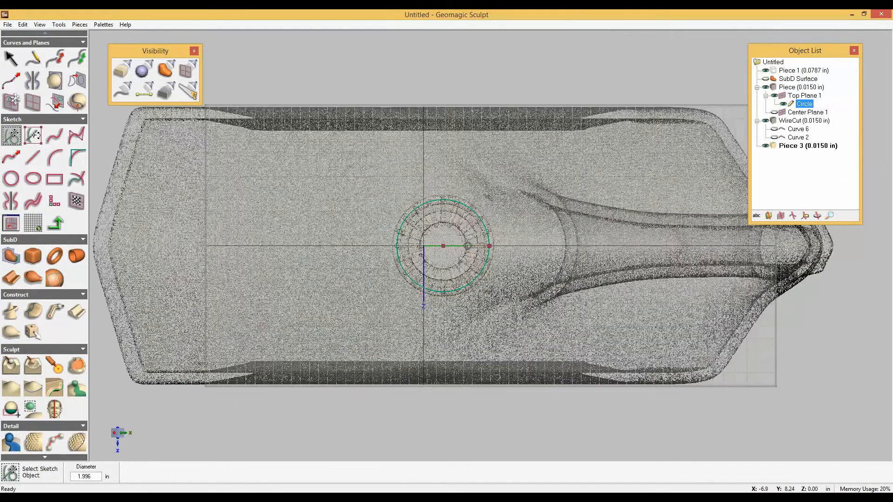
scroll(467, 246, "up", 6)
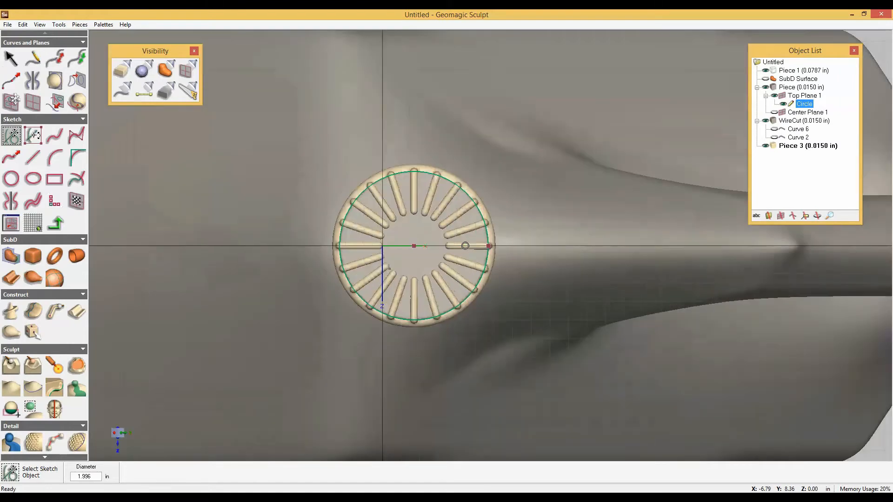
scroll(463, 246, "up", 3)
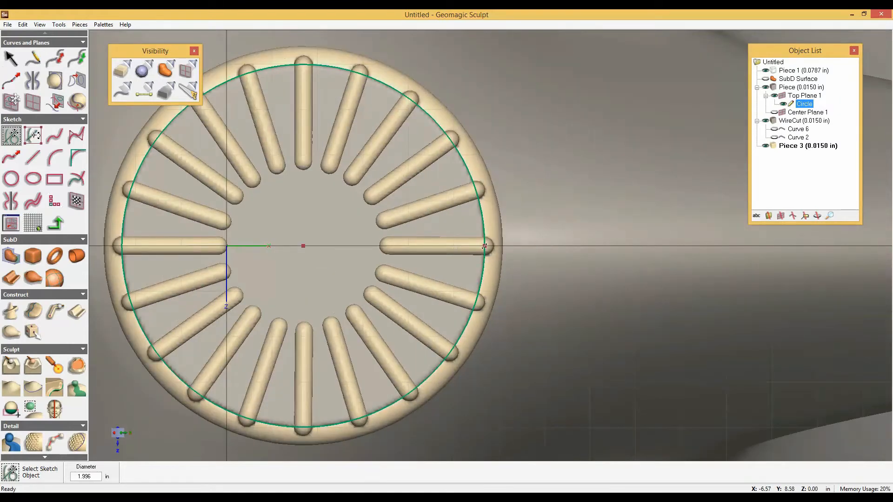
left_click_drag(484, 246, 384, 245)
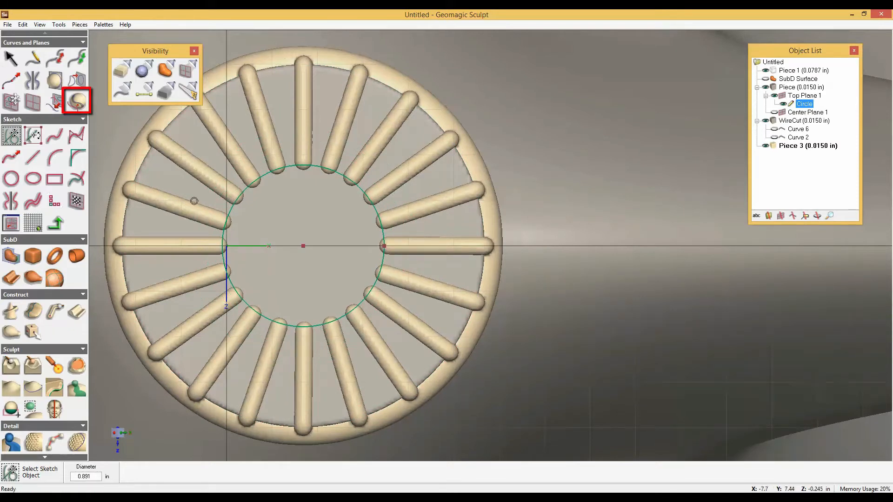
Activate the WireCut cap piece and project the circle sketch onto its top face.
left_click(76, 102)
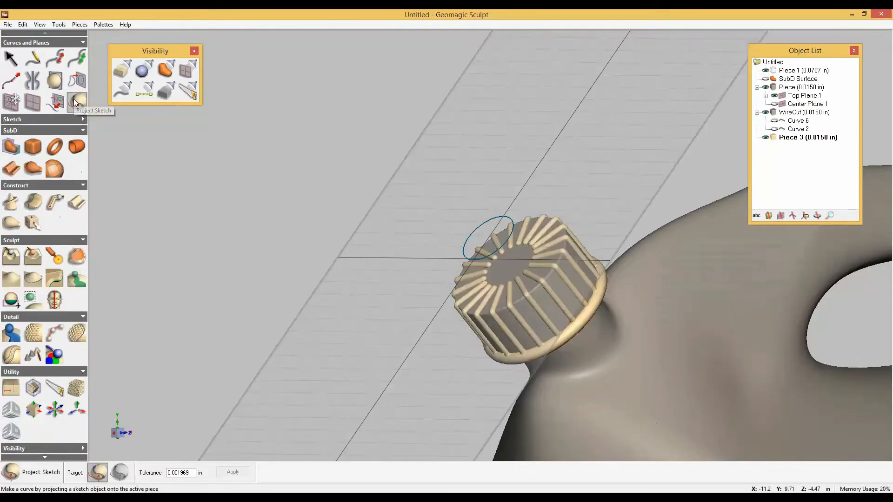
left_click(502, 248)
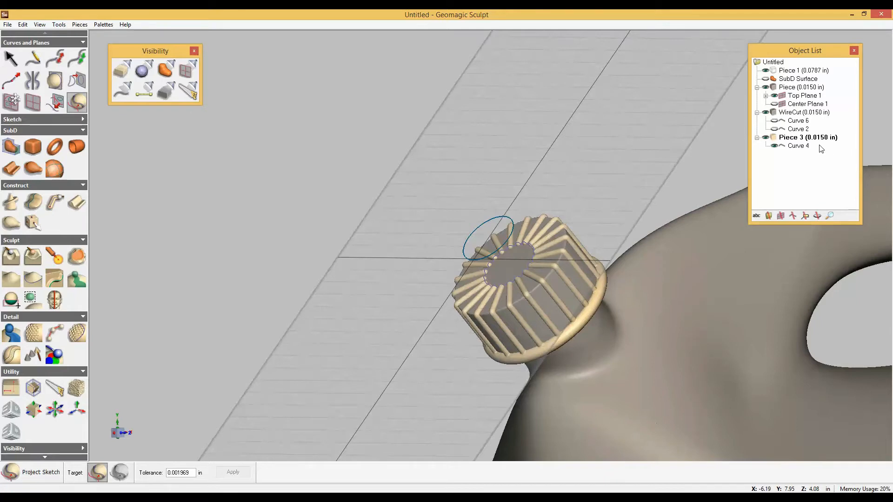
key("ctrl+z")
right_click(791, 112)
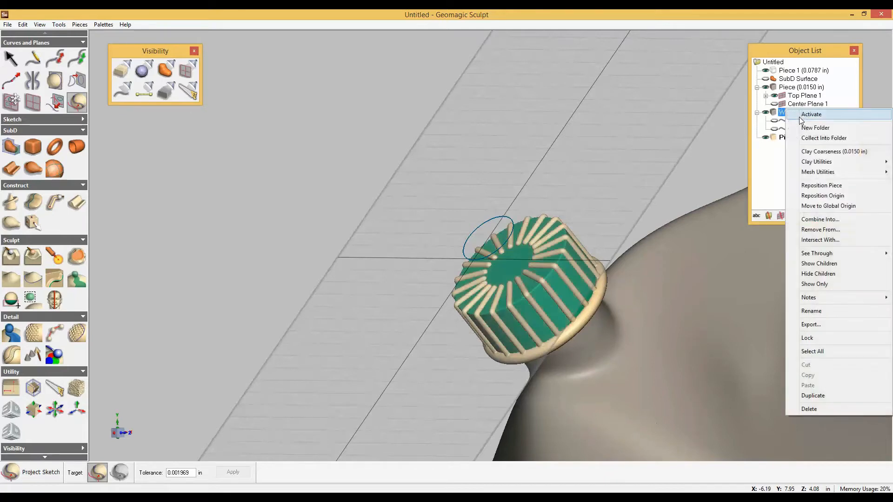
left_click(798, 116)
left_click(467, 239)
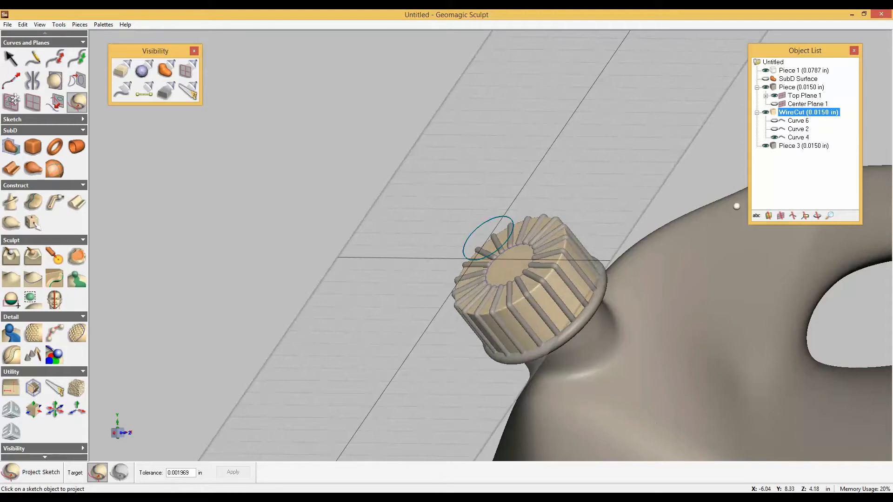
Activate Piece 3 and add a pipe with a 0.1 in start diameter along the projected circle.
right_click(796, 145)
left_click(812, 147)
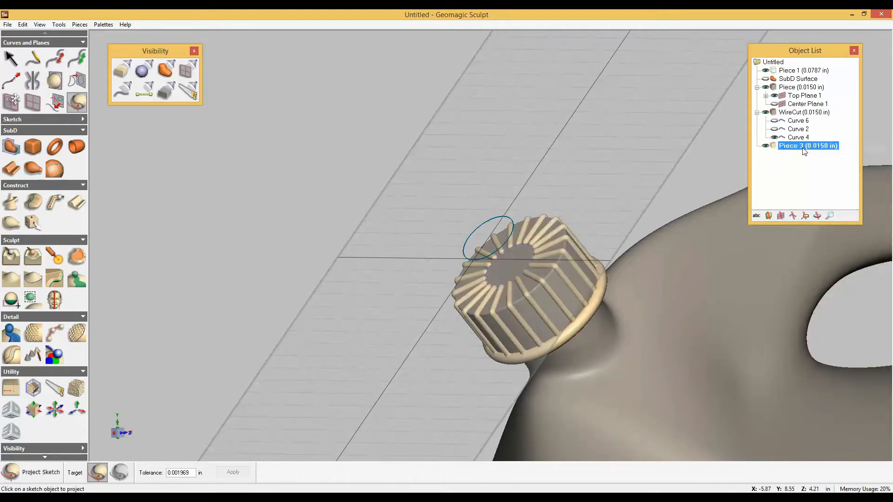
left_click(55, 202)
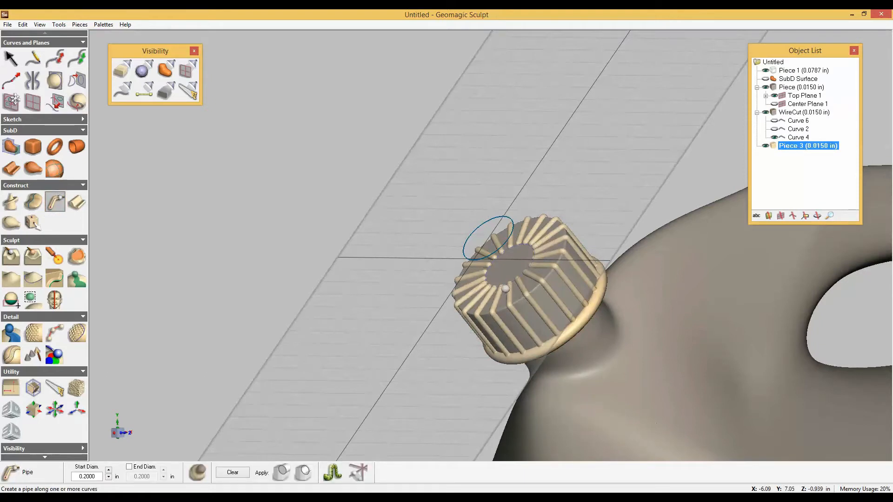
left_click(505, 285)
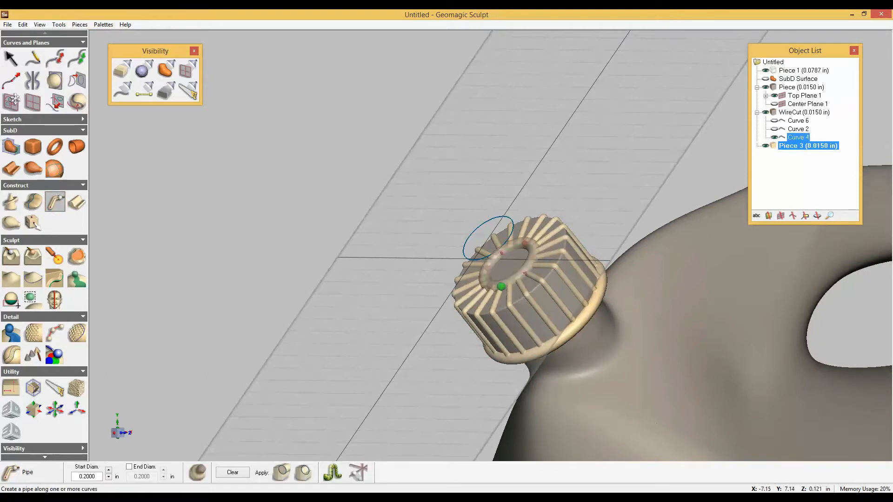
double_click(88, 476)
type("0.1")
key("Return")
left_click(278, 476)
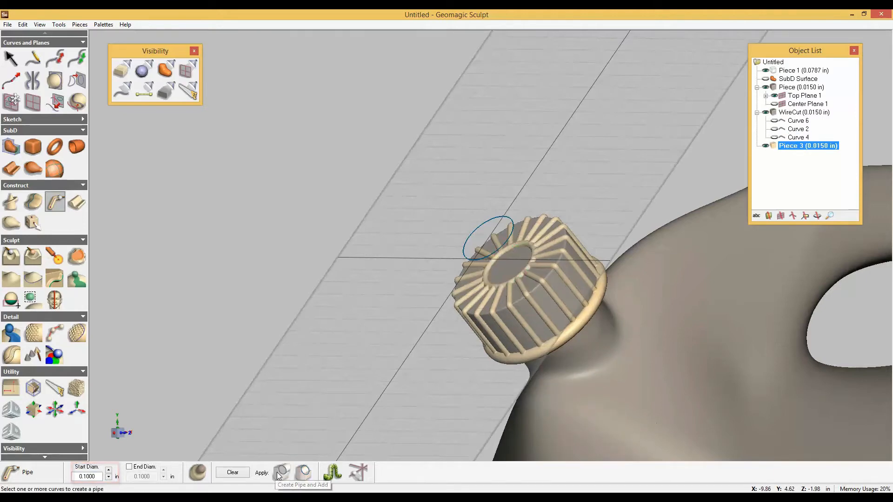
left_click(278, 475)
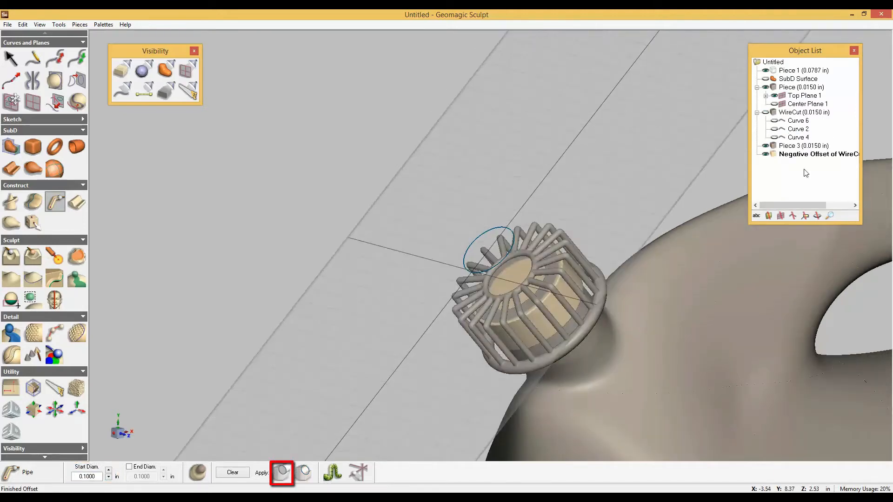
Hide Piece 3 and Piece, and move Top Plane 1 inward to about X -5.60, Y 7.66 in, at the negative offset's lower end.
left_click(766, 147)
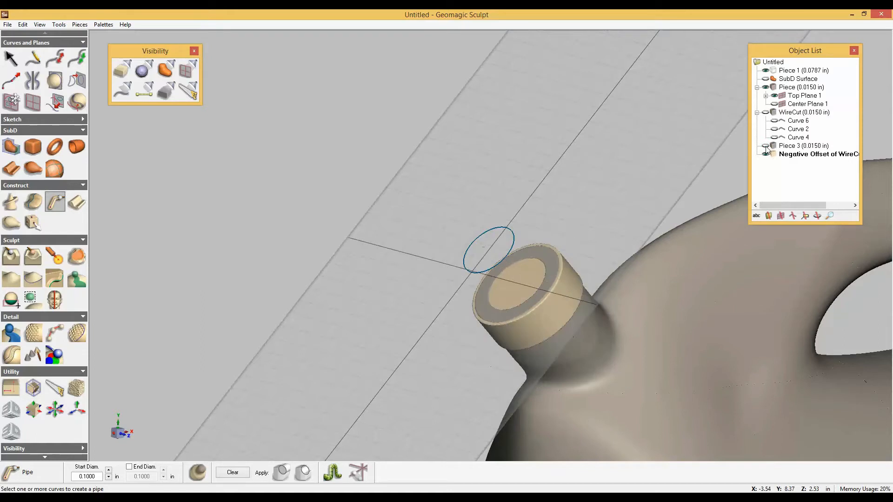
left_click(766, 88)
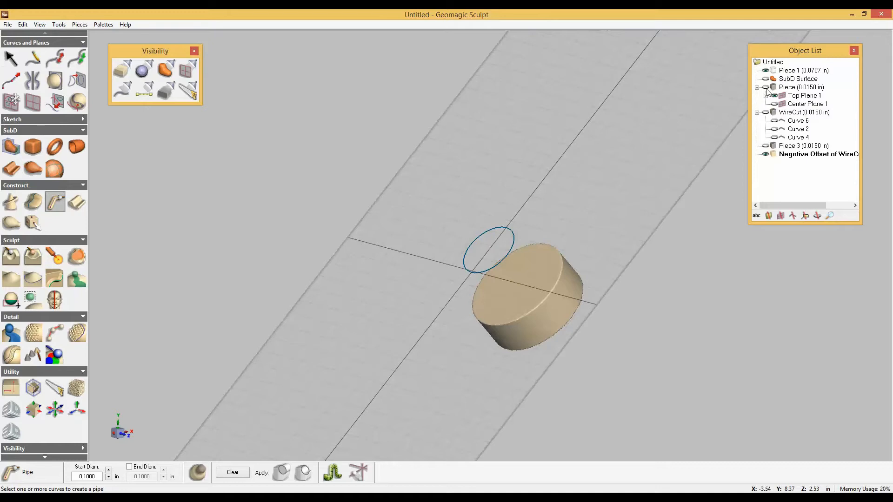
left_click(792, 96)
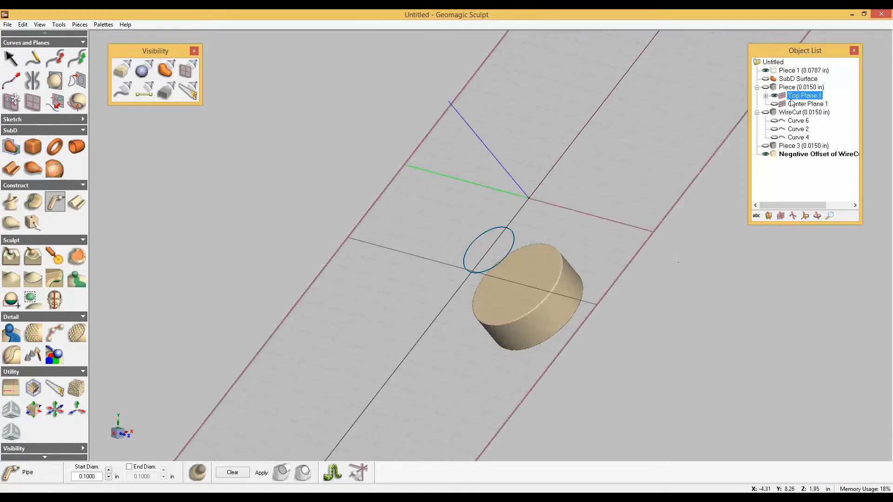
double_click(790, 99)
middle_click_drag(596, 324, 553, 305)
middle_click_drag(623, 321, 595, 302)
scroll(605, 347, "down", 1)
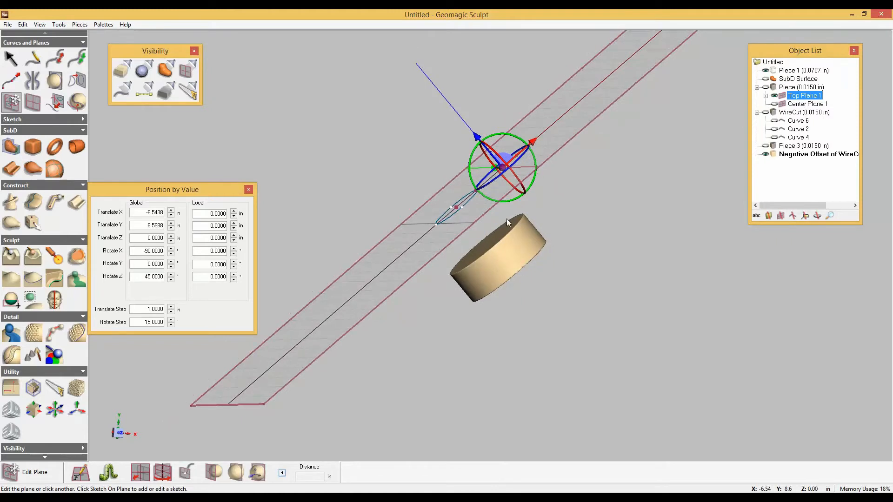
left_click_drag(478, 137, 506, 217)
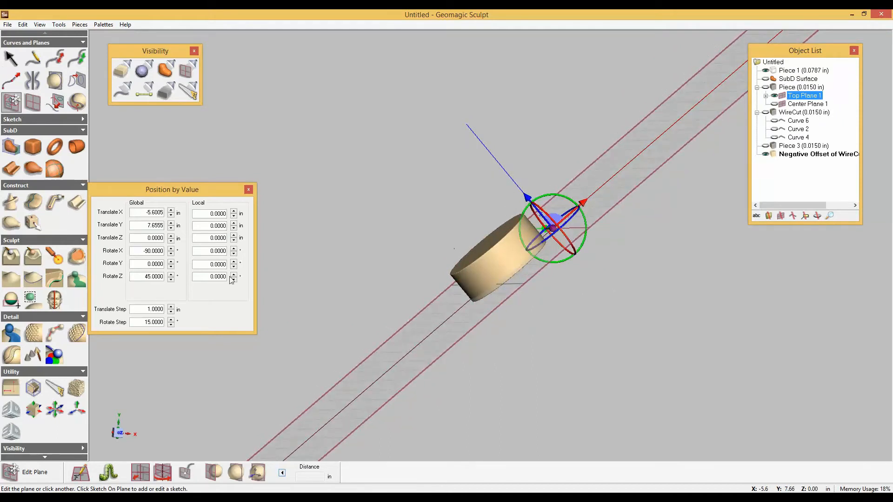
Mirror the negative offset's clay across a mirror plane matched to Top Plane 1, previewing before applying.
left_click(54, 300)
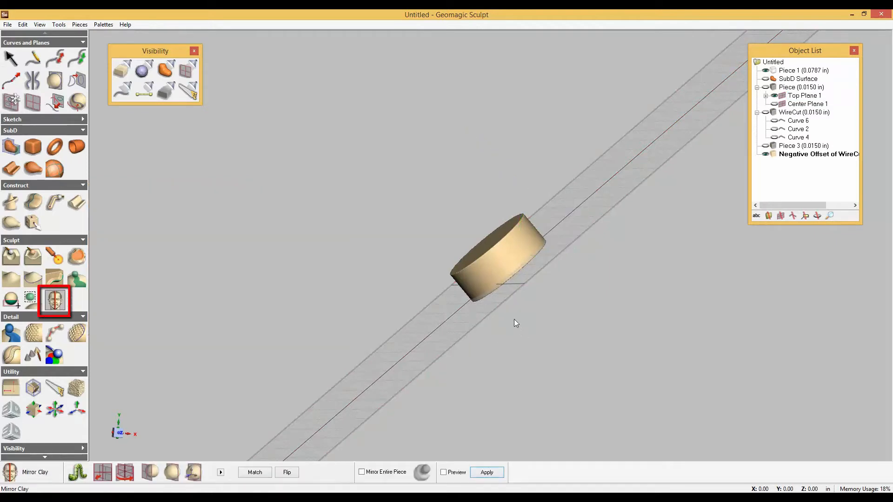
middle_click_drag(537, 308, 529, 304)
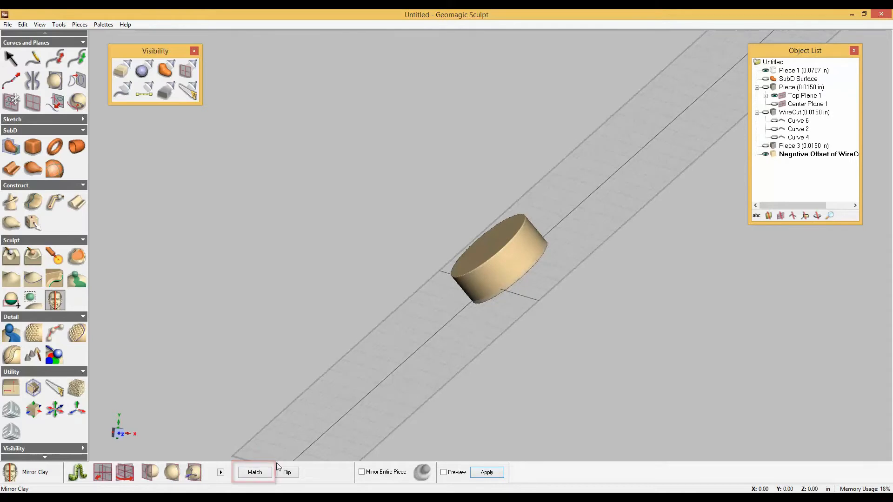
left_click(255, 472)
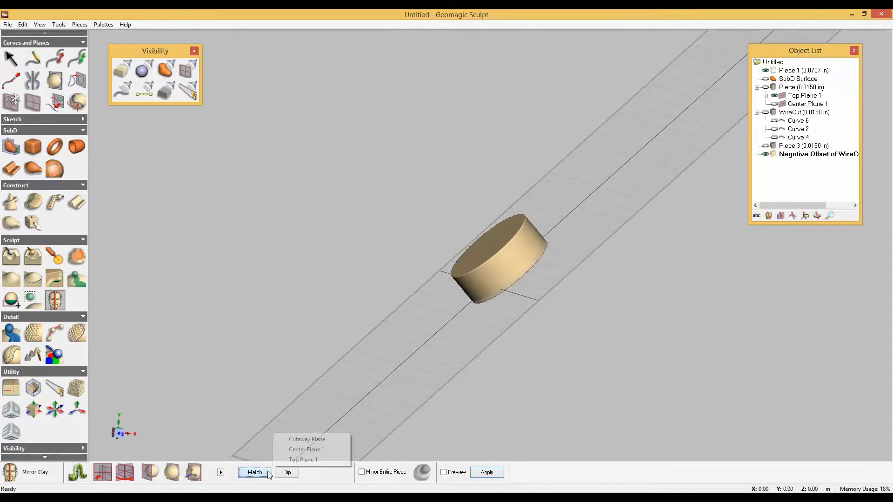
left_click(298, 459)
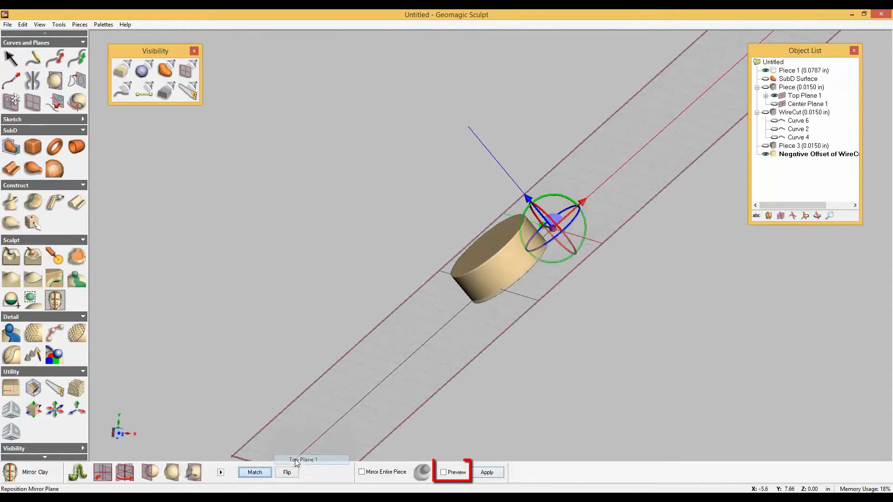
left_click(445, 475)
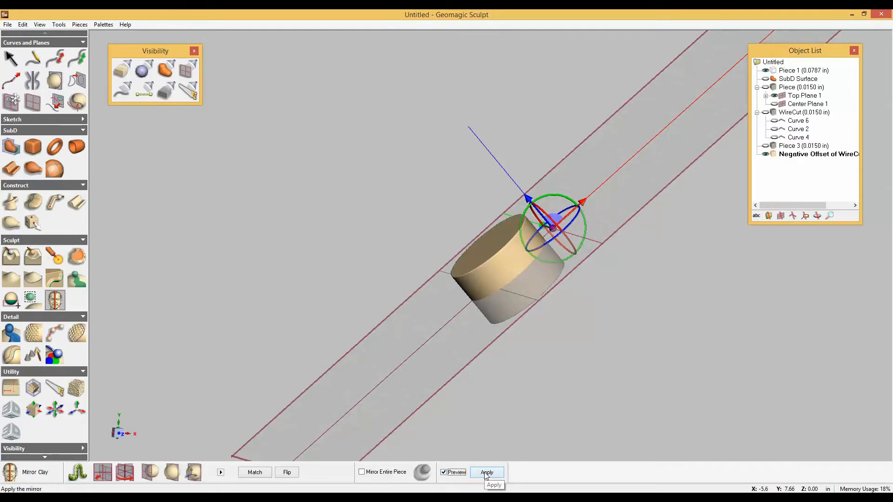
left_click(487, 472)
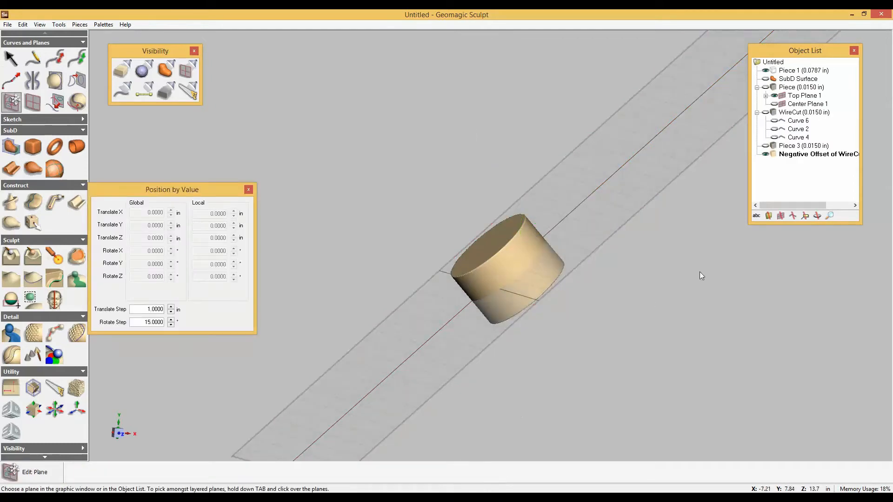
Boolean-remove the Negative Offset of WireCut from the WireCut piece.
right_click(783, 154)
mouse_move(811, 216)
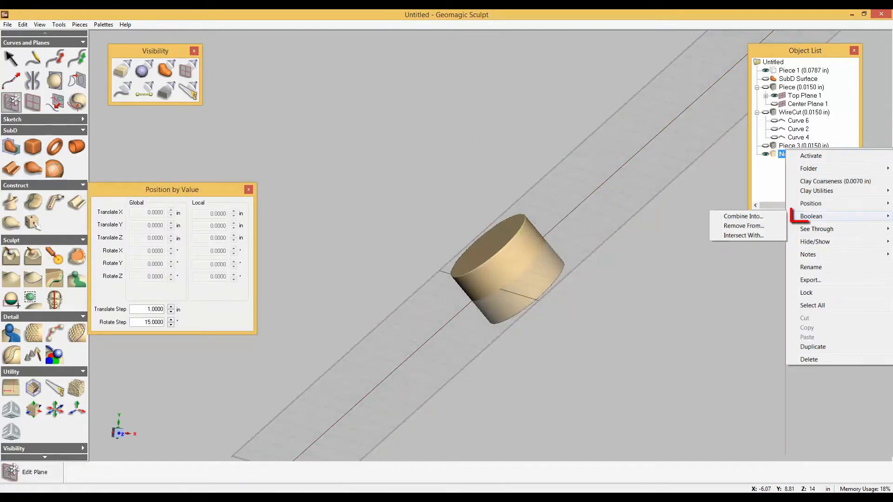
left_click(743, 225)
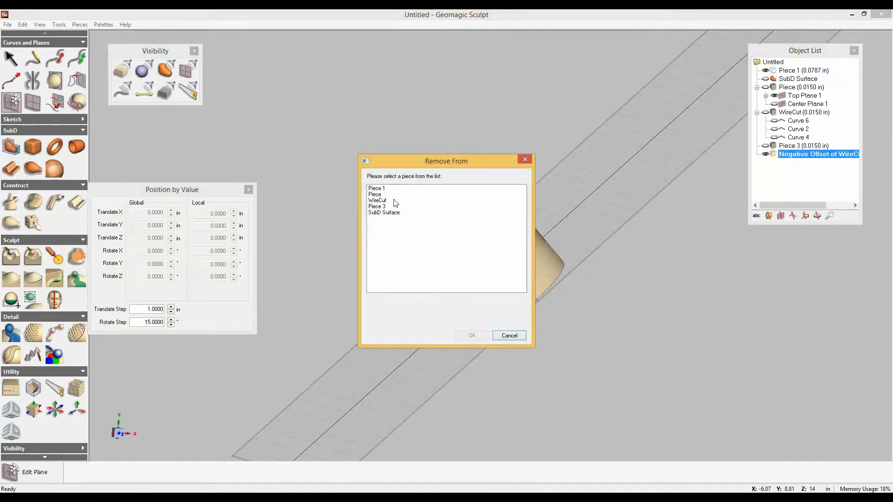
left_click(379, 201)
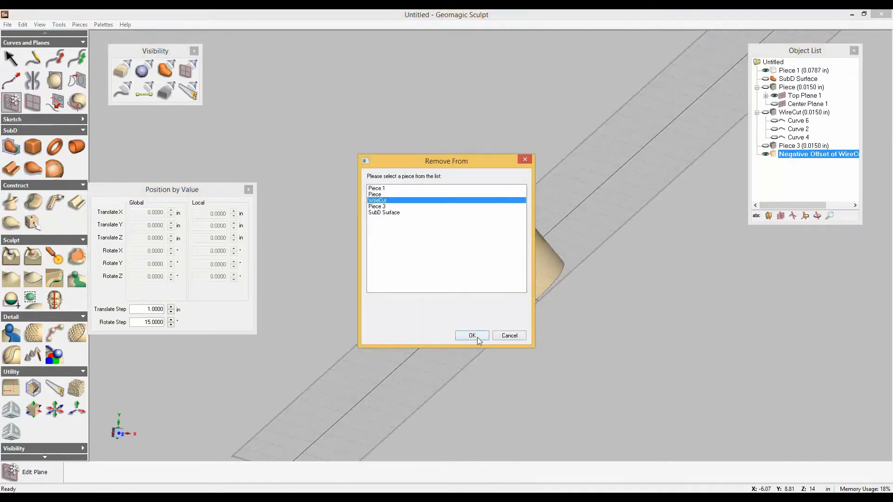
left_click(472, 336)
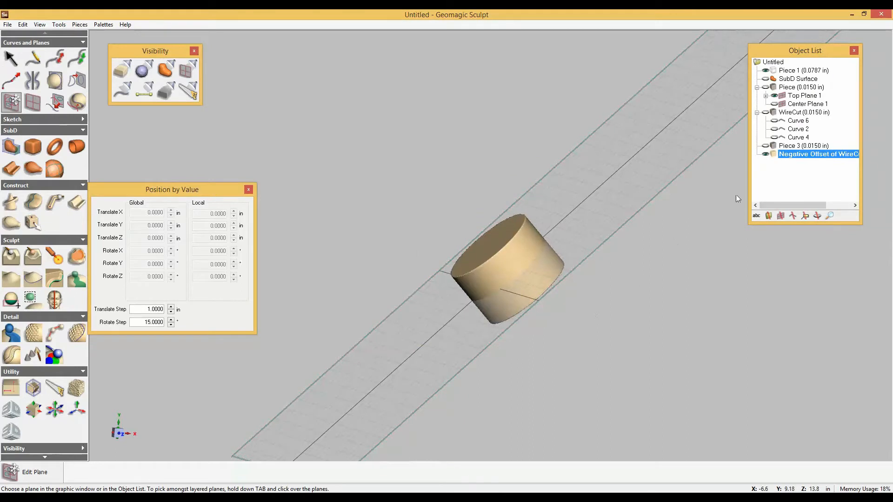
Show the WireCut cap and hide the negative offset to inspect the hollow, deleting the negative offset piece.
left_click(766, 113)
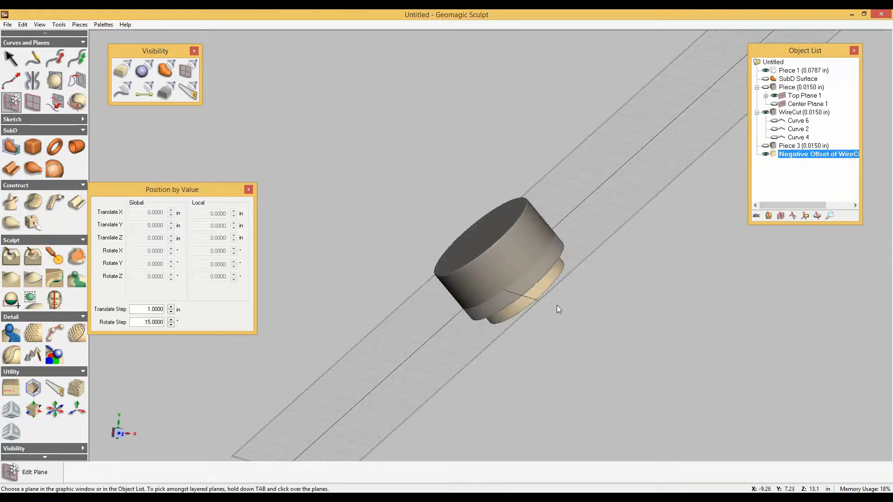
right_click_drag(557, 305, 816, 298)
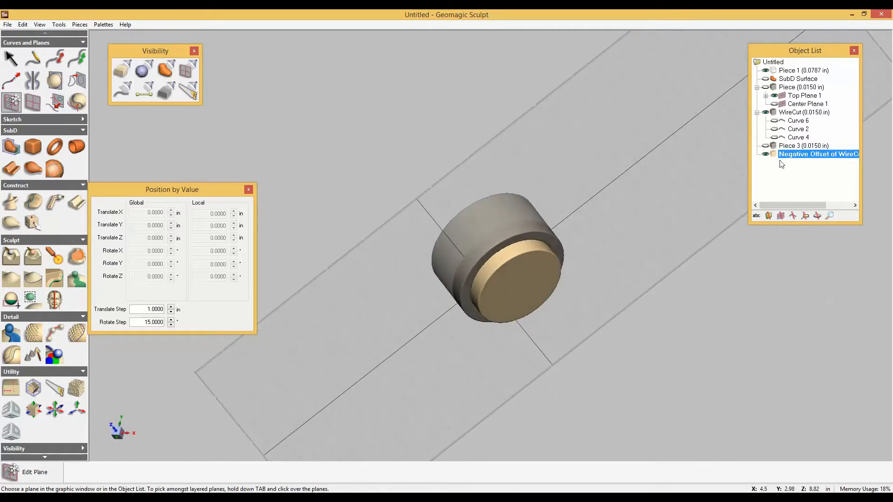
left_click(765, 154)
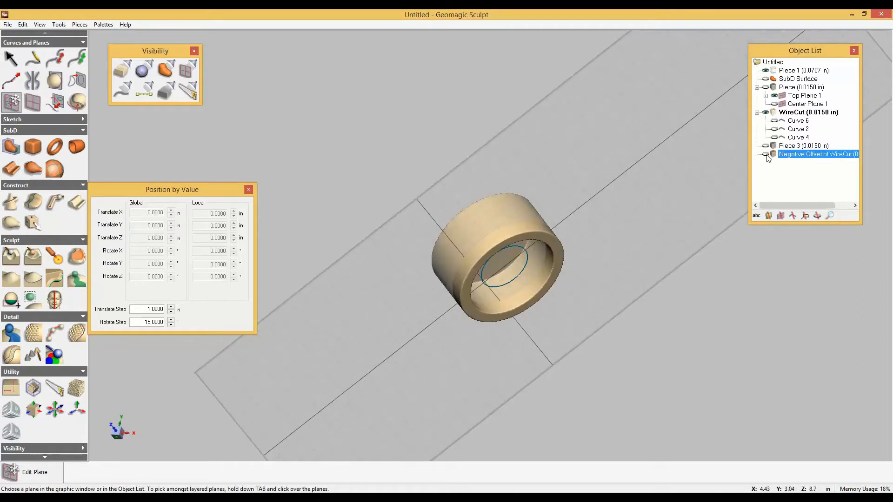
right_click(796, 158)
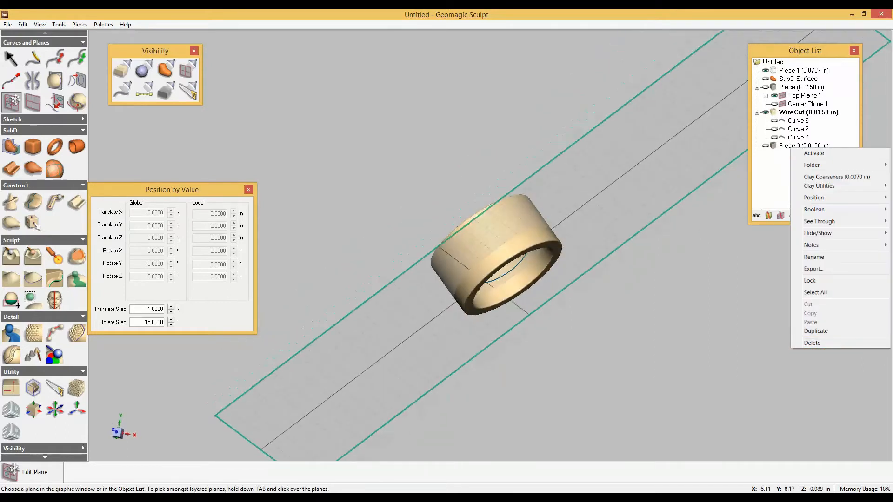
middle_click_drag(493, 153, 586, 201)
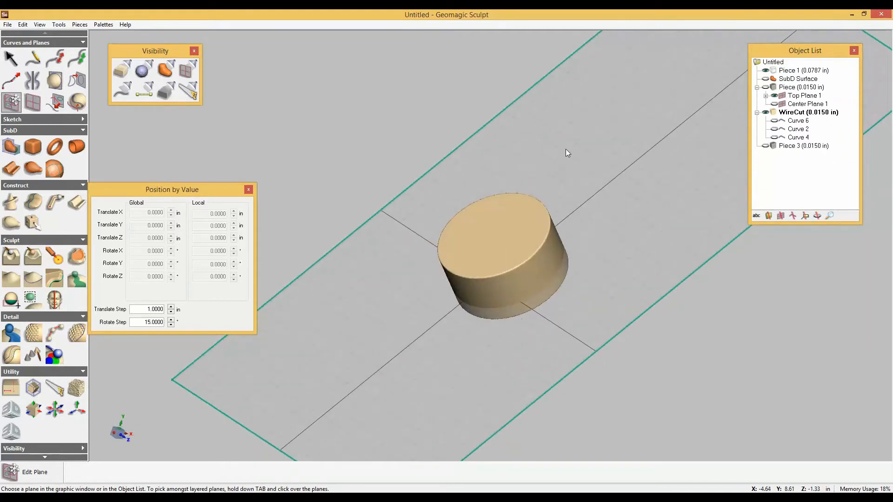
Set the WireCut piece's clay coarseness to a custom 0.007 in edge sharpness with Smooth Model enabled.
right_click(775, 91)
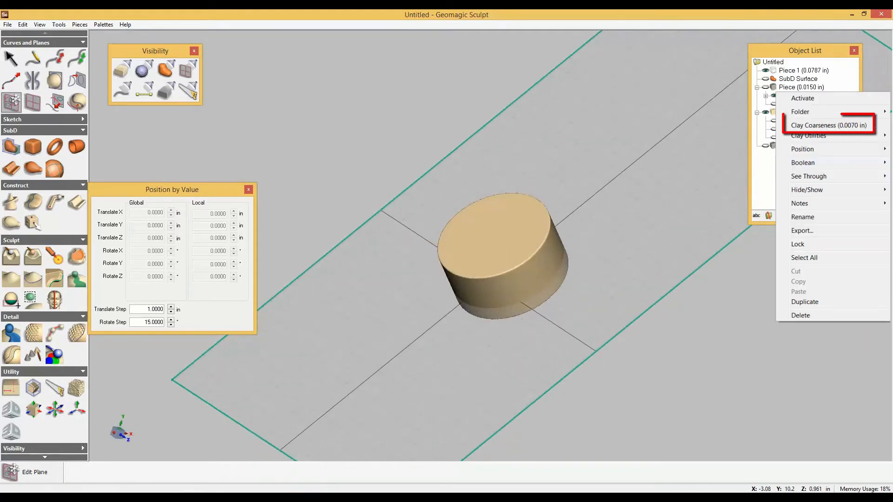
left_click(823, 125)
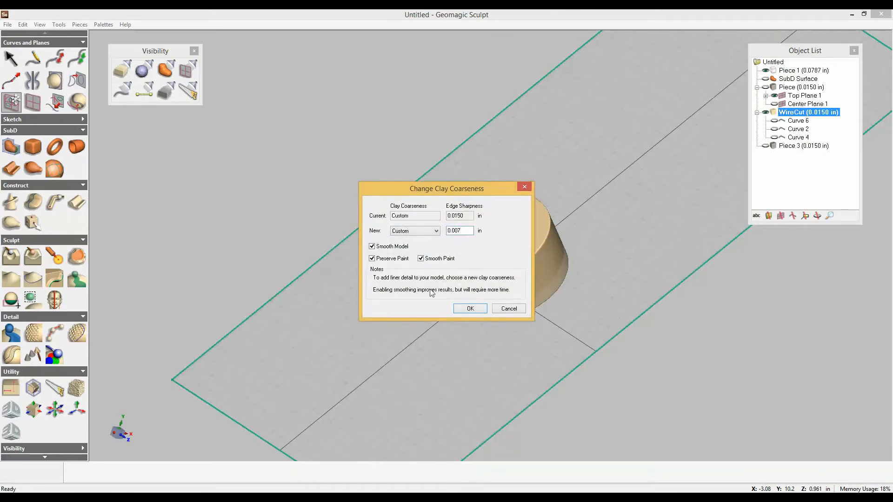
left_click(467, 309)
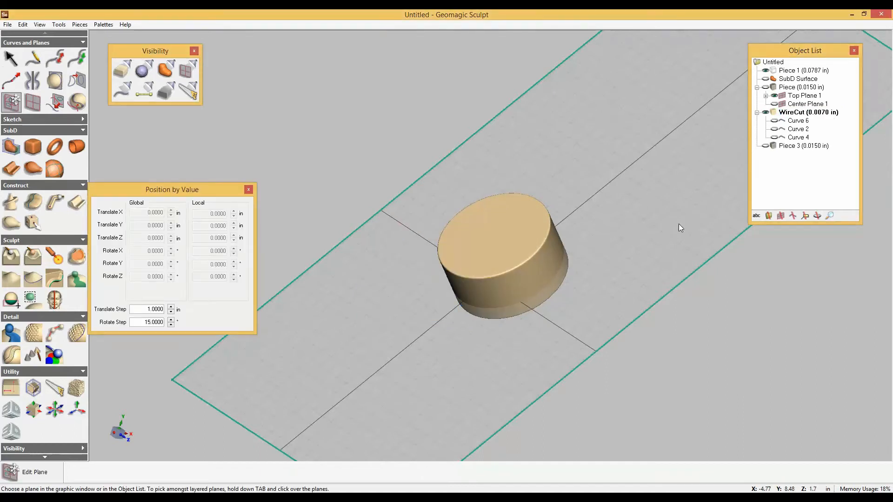
Show Piece 3 with the grip ribs and Boolean-combine it into WireCut, keeping WireCut's finer clay.
left_click(768, 146)
right_click(767, 147)
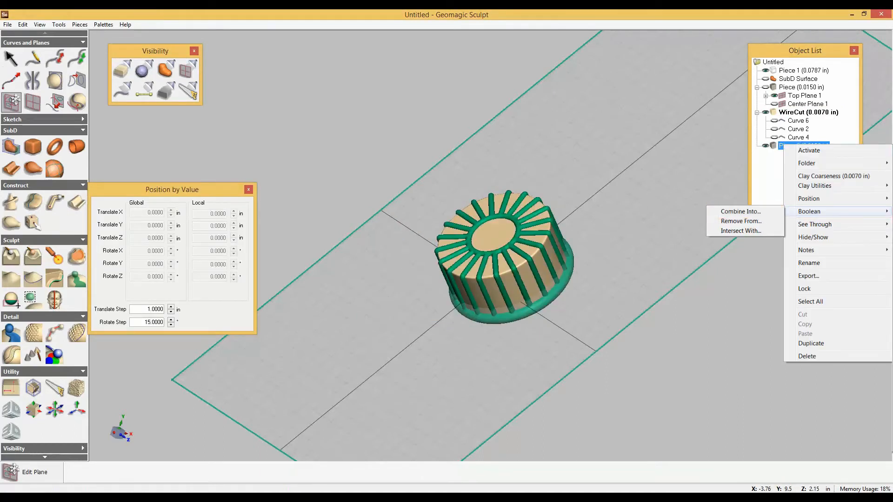
left_click(740, 211)
left_click(393, 200)
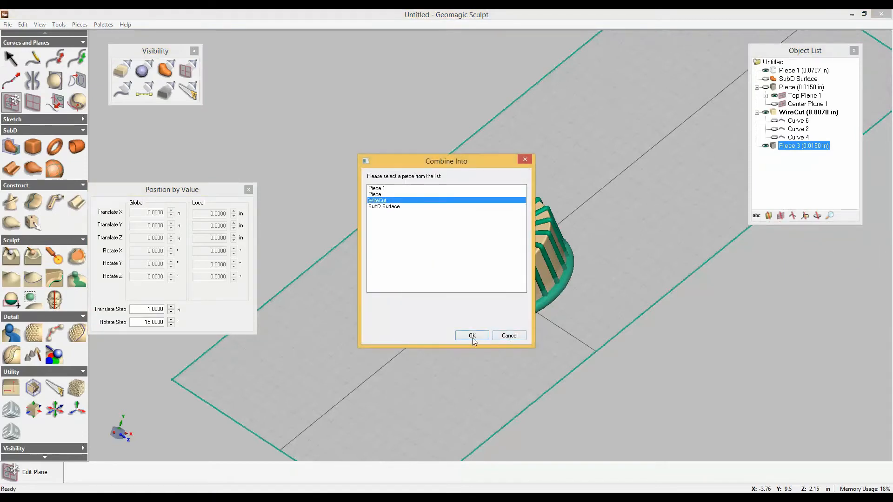
left_click(472, 336)
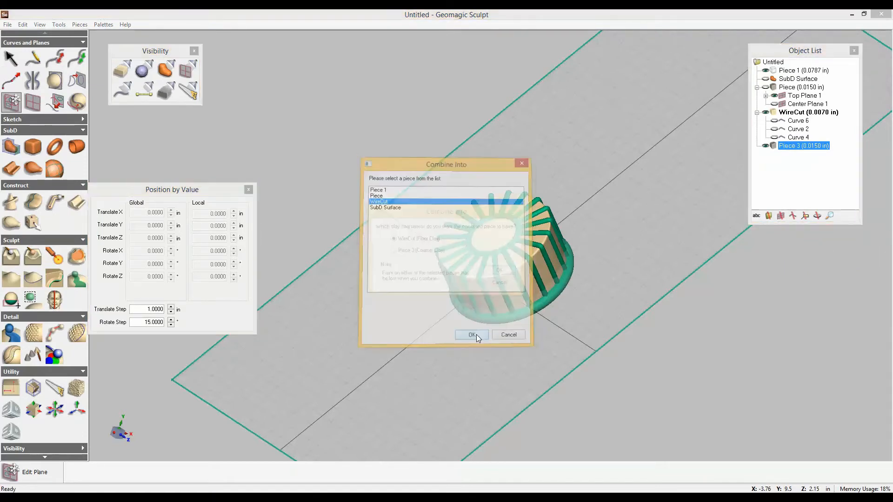
left_click(500, 273)
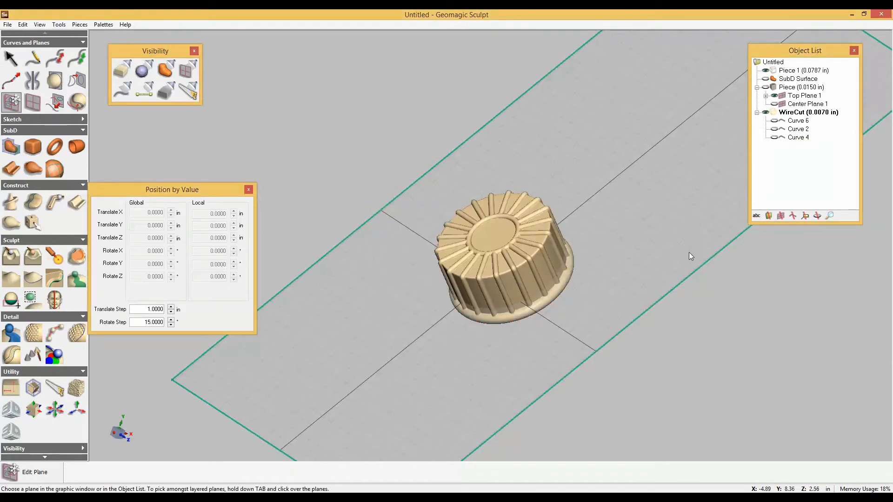
Edit Top Plane 1 and move it outward along its normal to about X -6.41, Y 8.46 in, above the cap's top.
right_click(790, 96)
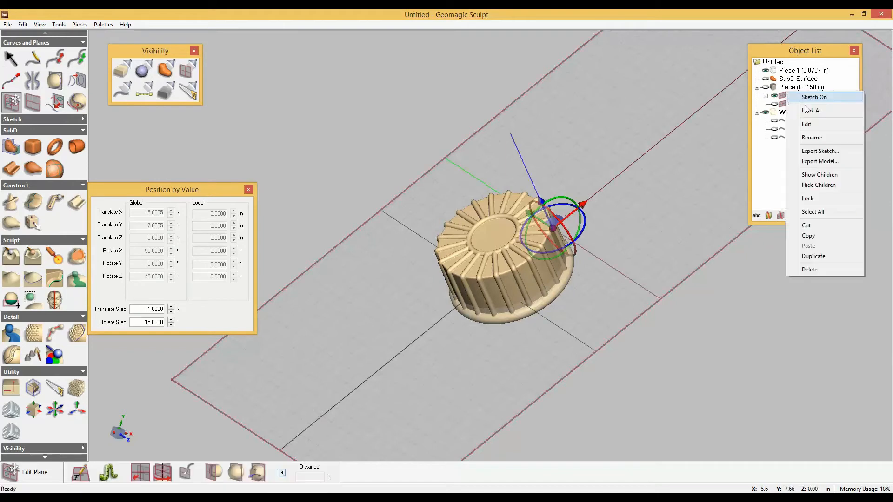
left_click(807, 125)
left_click_drag(538, 197, 526, 151)
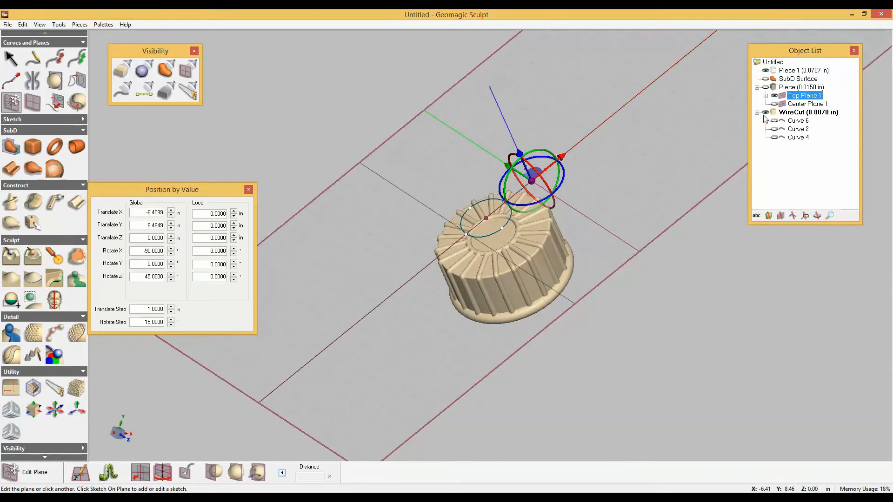
Orient the view to look straight at Top Plane 1 over the cap, and hide the plane.
right_click(794, 95)
left_click(809, 112)
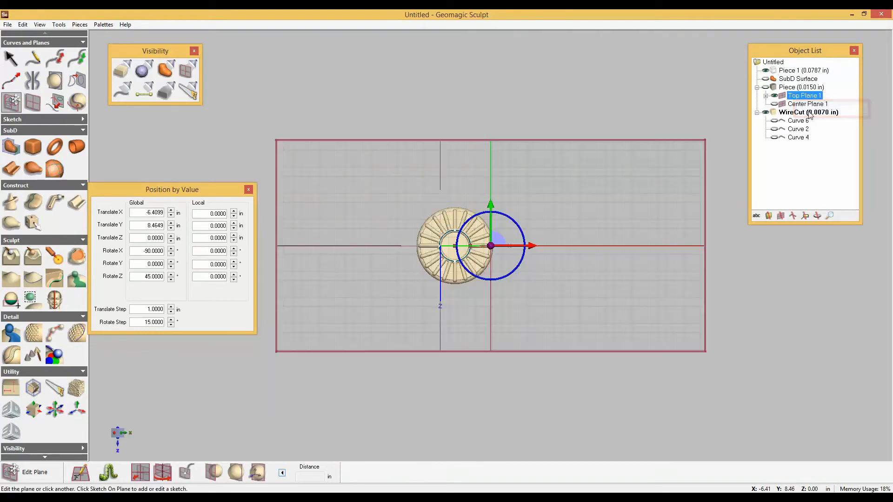
left_click(774, 95)
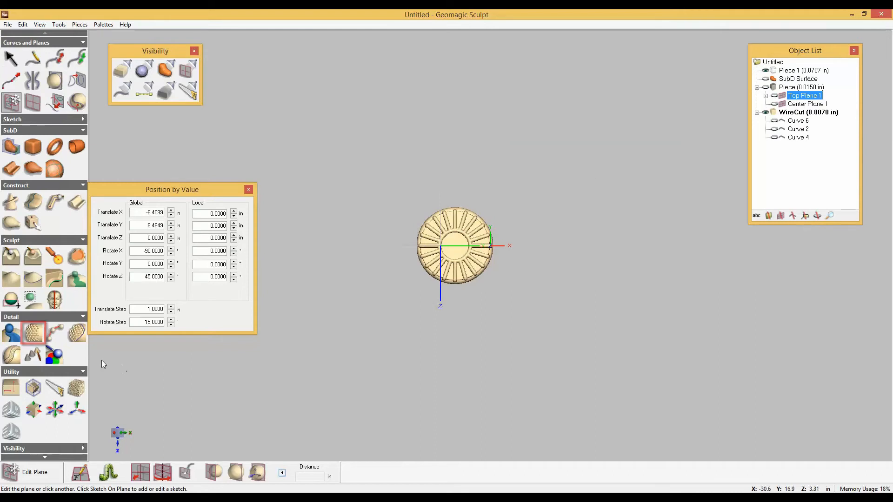
Start Emboss with Image on the cap and load the "3D Systems Cube correct space" image from the Patterns folder.
left_click(33, 334)
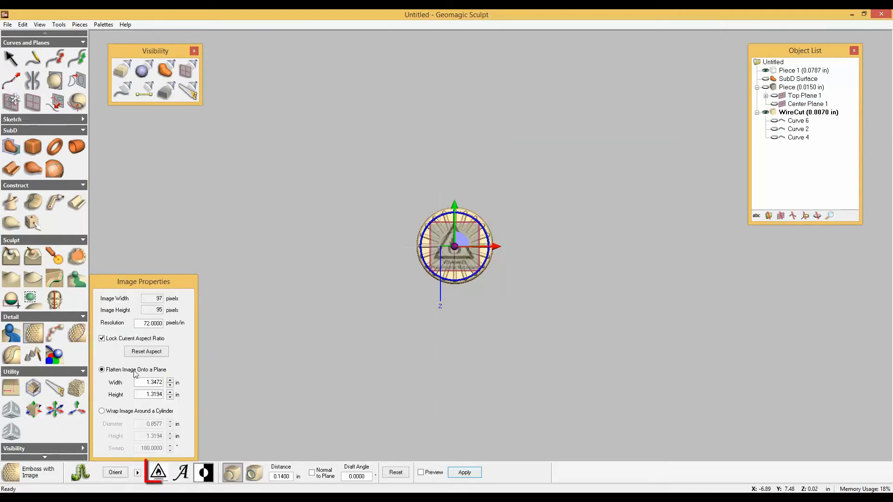
left_click(158, 472)
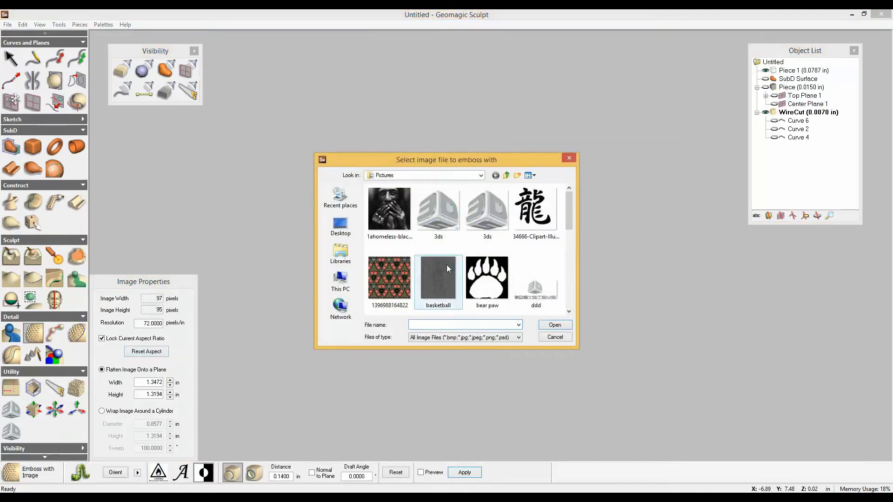
left_click(467, 176)
left_click(402, 238)
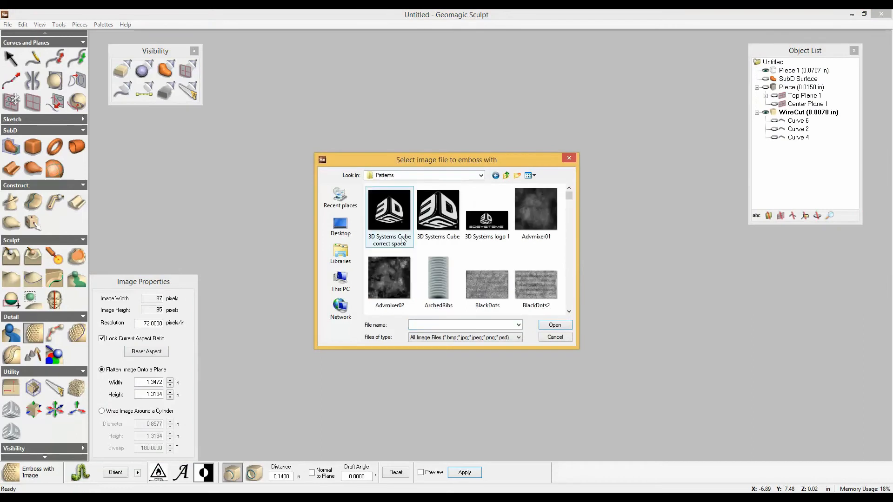
left_click(402, 240)
left_click(555, 325)
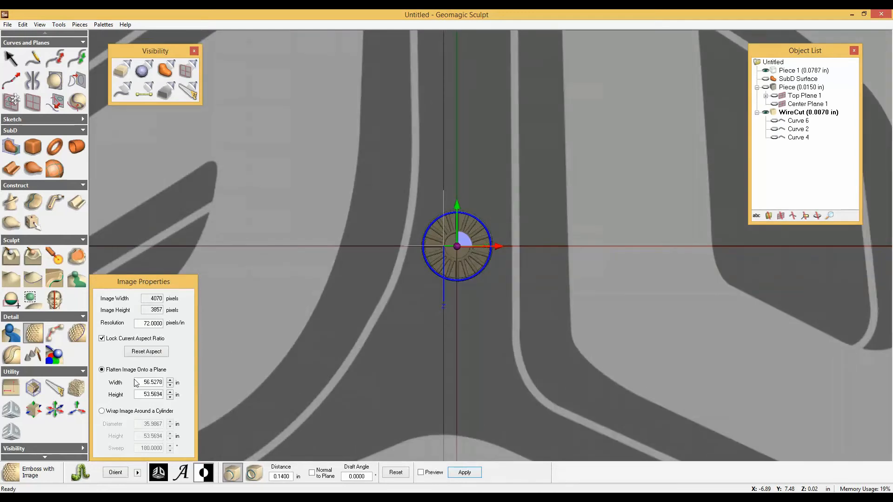
Scale the 3D Systems logo image down to a width of 0.75 in, keeping its aspect ratio locked.
double_click(136, 383)
type("6")
key("Return")
double_click(147, 382)
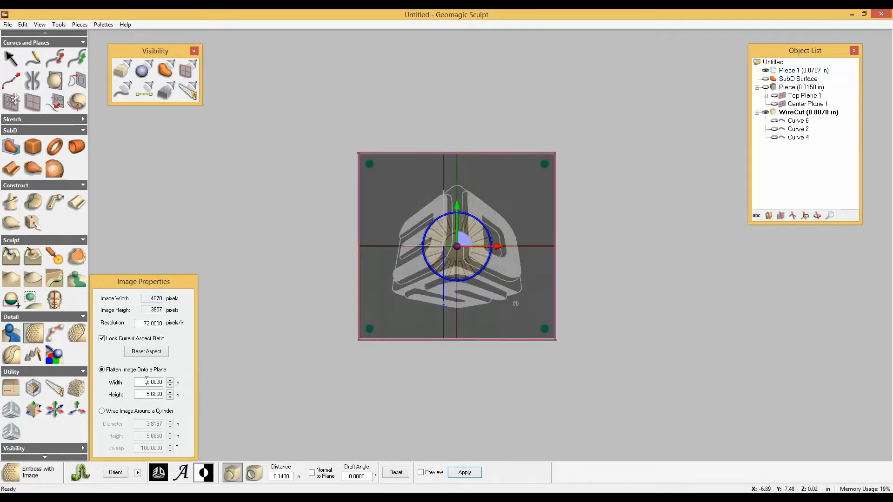
type("1")
key("Return")
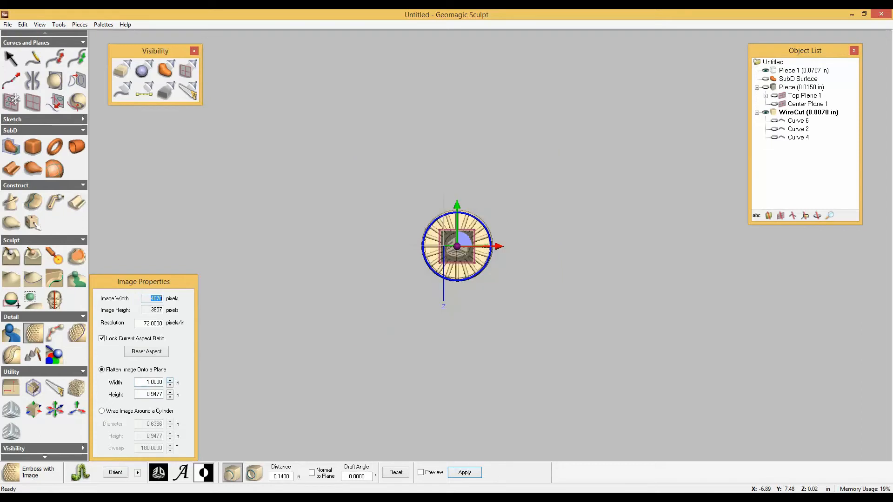
scroll(411, 282, "up", 5)
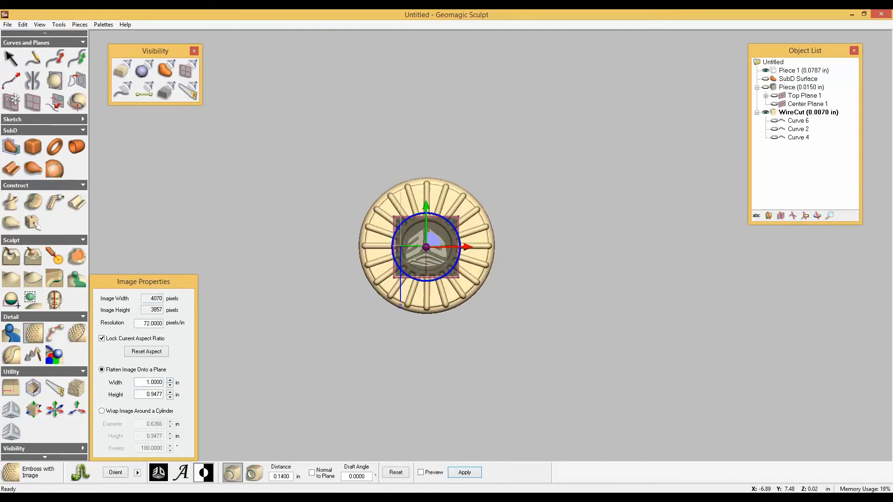
double_click(153, 383)
type("0.75")
key("Return")
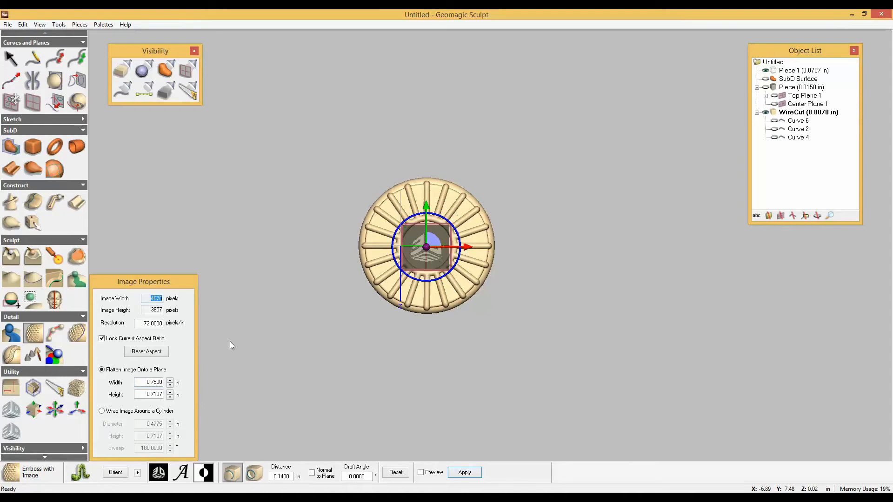
Nudge the logo image slightly upward along its green axis to centre it inside the cap's inner ring.
scroll(380, 280, "up", 4)
mouse_move(381, 280)
middle_mouse_down()
mouse_move(448, 301)
mouse_move(387, 284)
mouse_move(392, 276)
middle_mouse_up()
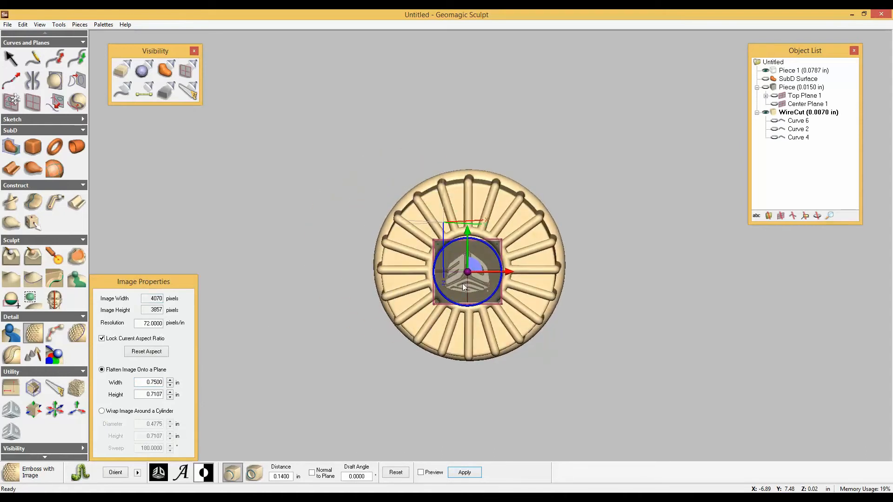
left_click_drag(466, 231, 467, 230)
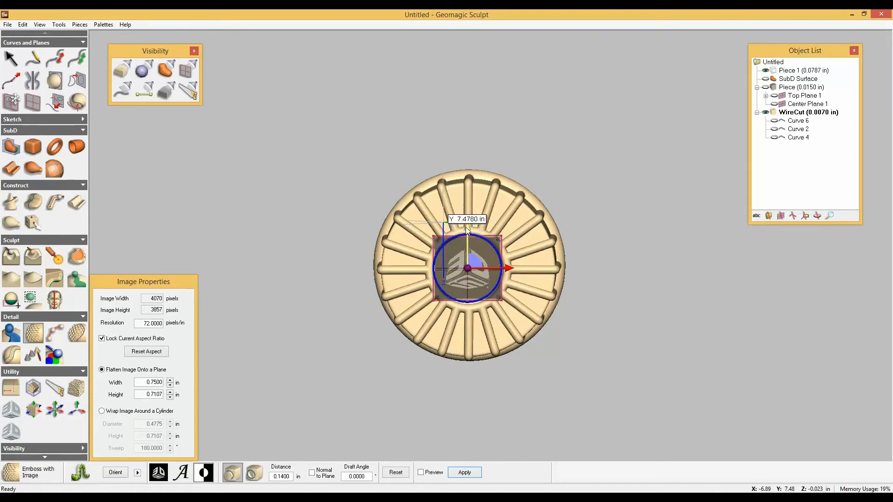
Preview the emboss on the cap, invert the image's light and dark areas, and refresh the preview.
left_click(421, 473)
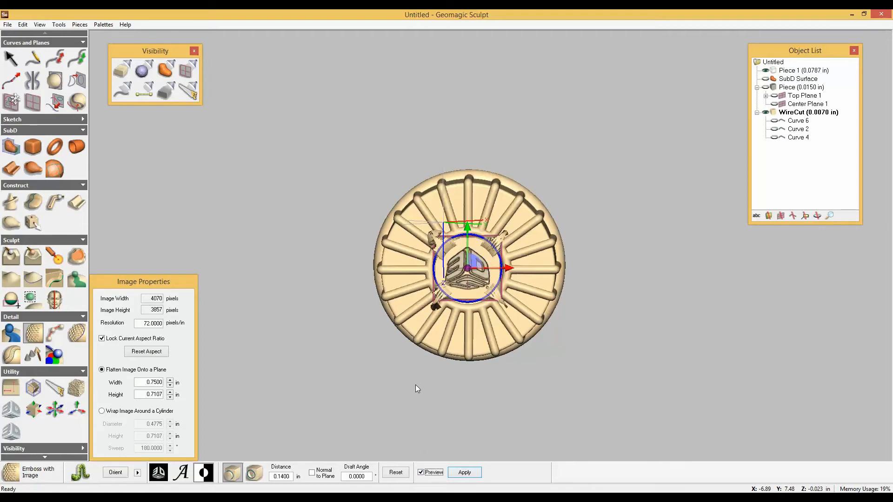
middle_click_drag(415, 385, 414, 325)
mouse_move(454, 374)
middle_mouse_down()
mouse_move(453, 289)
mouse_move(467, 351)
mouse_move(448, 291)
middle_mouse_up()
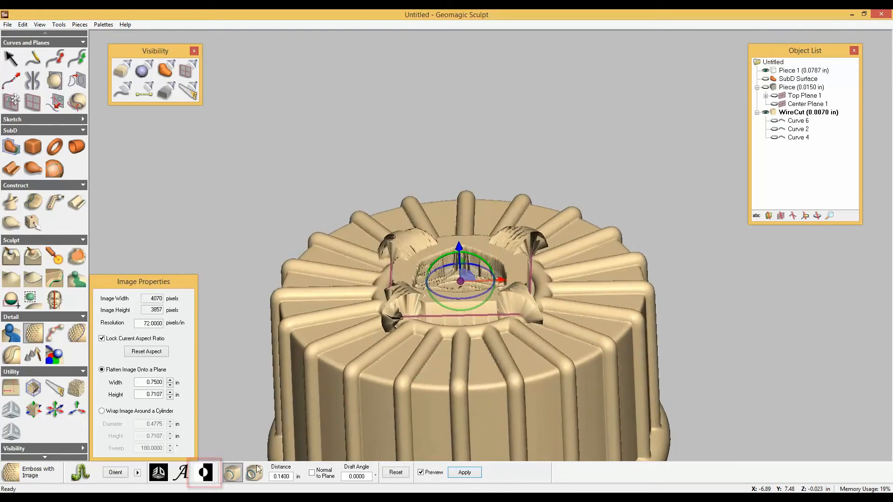
left_click(423, 472)
left_click(423, 472)
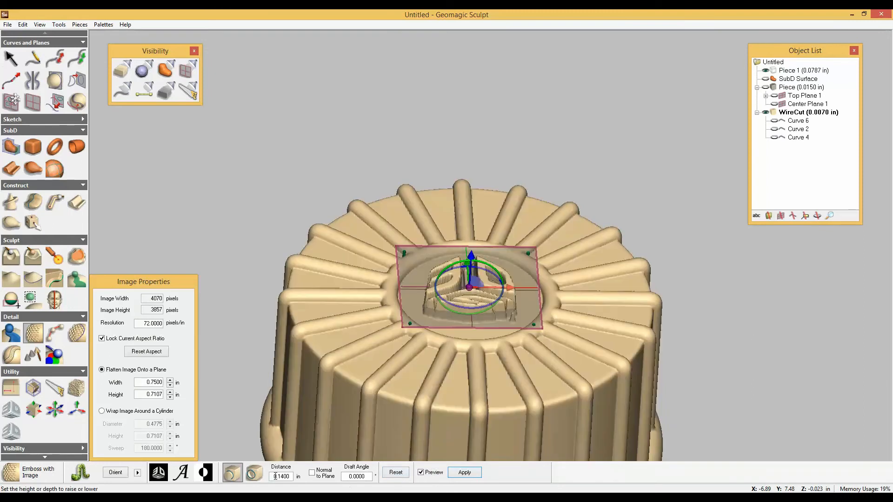
Set the emboss distance to 0.075 in and refresh the preview on the cap.
double_click(275, 476)
type("0.075")
left_click(421, 472)
left_click(422, 473)
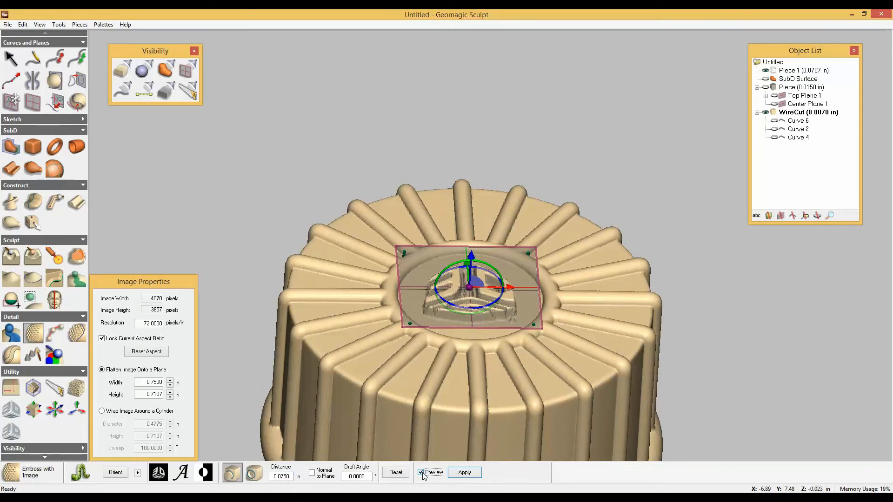
Check the previewed logo from several angles, apply the emboss to the cap, and return to the Select tool.
middle_click_drag(437, 372, 445, 445)
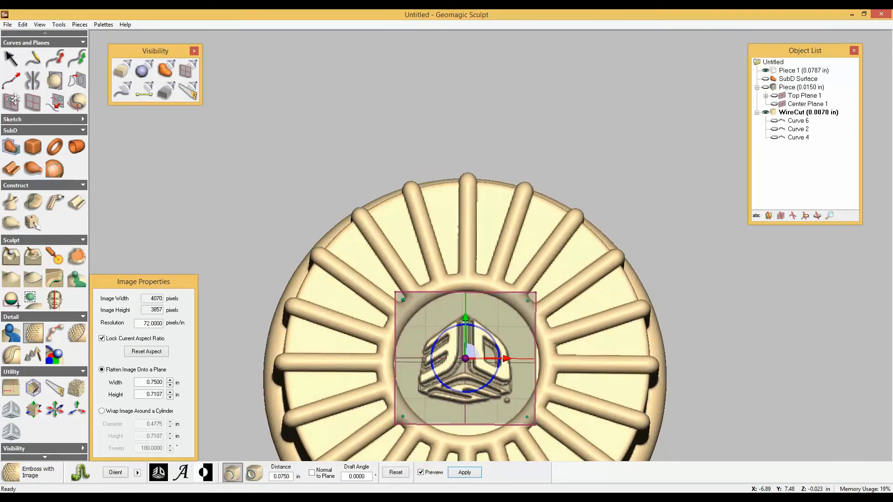
middle_click_drag(458, 394, 457, 240, "shift")
middle_click_drag(482, 411, 482, 479, "ctrl")
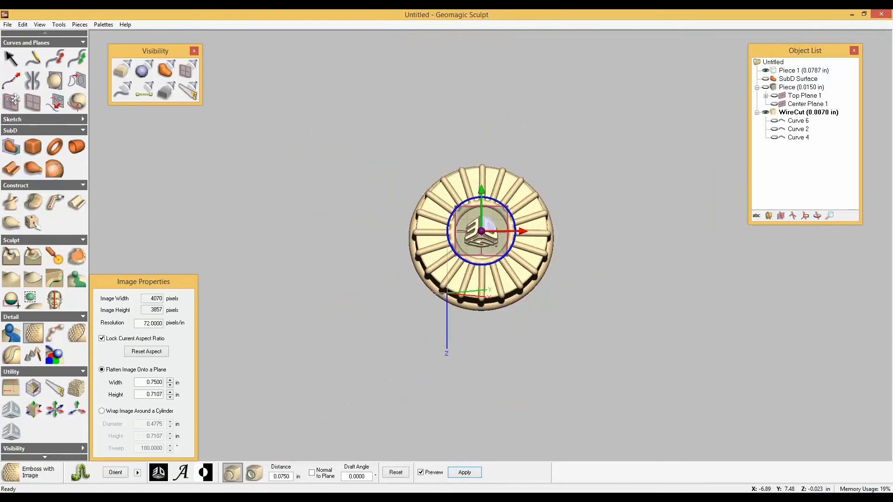
left_click(464, 473)
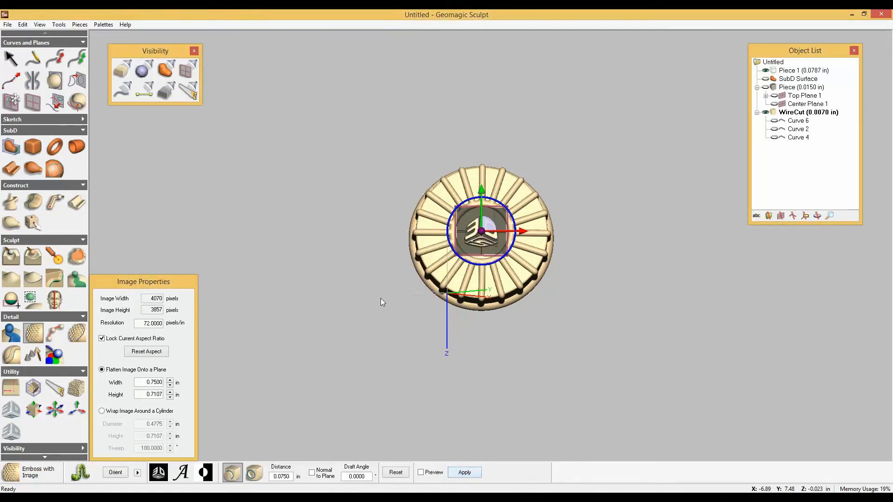
left_click(19, 66)
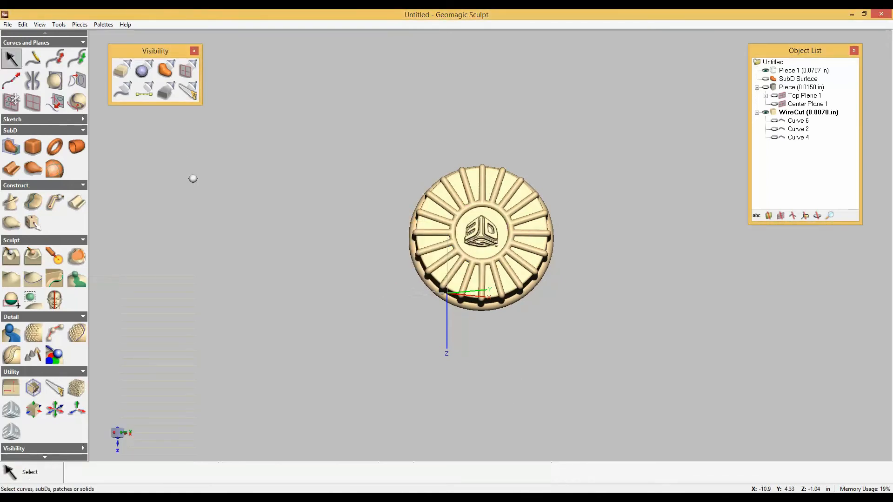
middle_click_drag(193, 178, 200, 137)
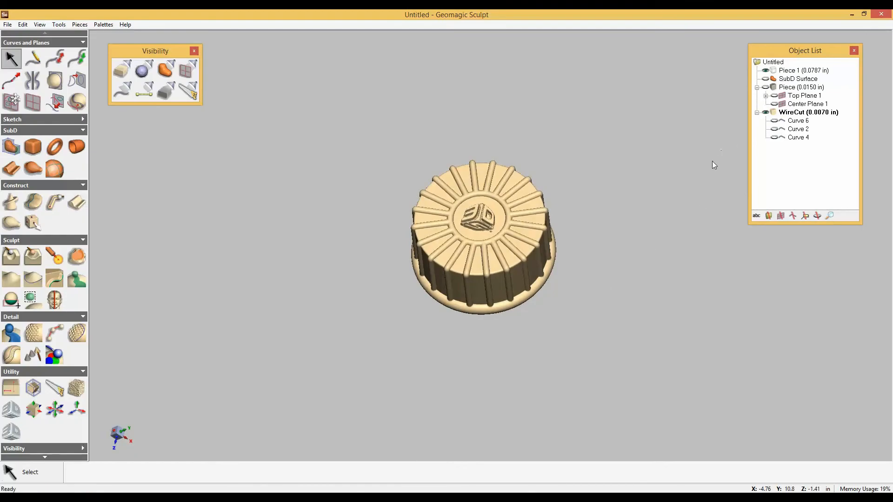
Show the can body Piece together with the cap and make it the active piece.
left_click(765, 87)
scroll(612, 348, "down", 8)
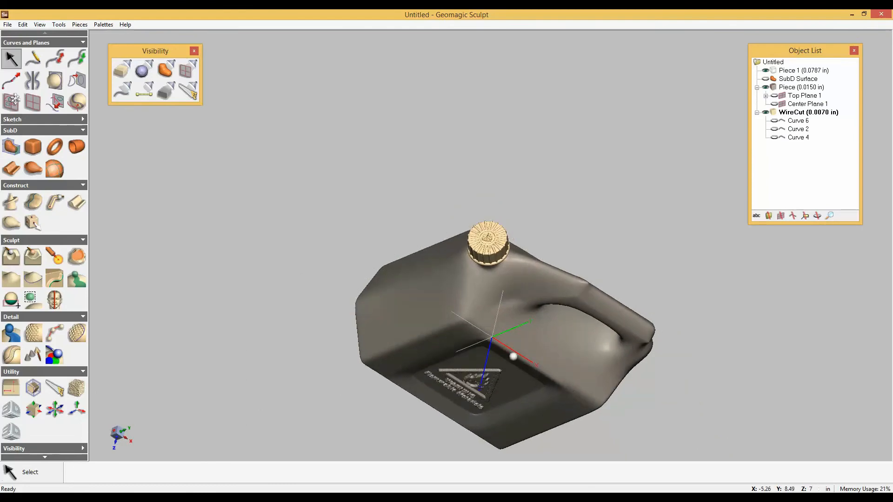
mouse_move(513, 356)
middle_mouse_down()
mouse_move(517, 309)
mouse_move(544, 302)
mouse_move(520, 297)
mouse_move(537, 296)
mouse_move(555, 382)
mouse_move(503, 374)
mouse_move(522, 349)
mouse_move(517, 326)
mouse_move(523, 343)
middle_mouse_up()
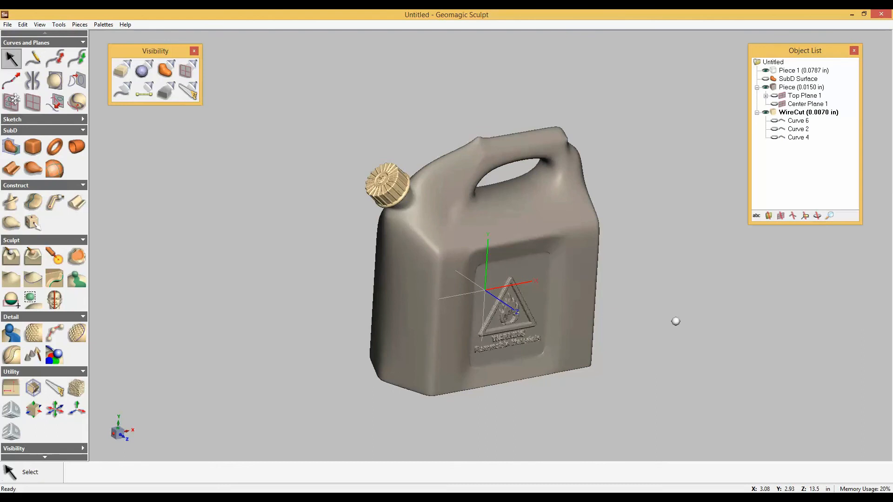
right_click(789, 87)
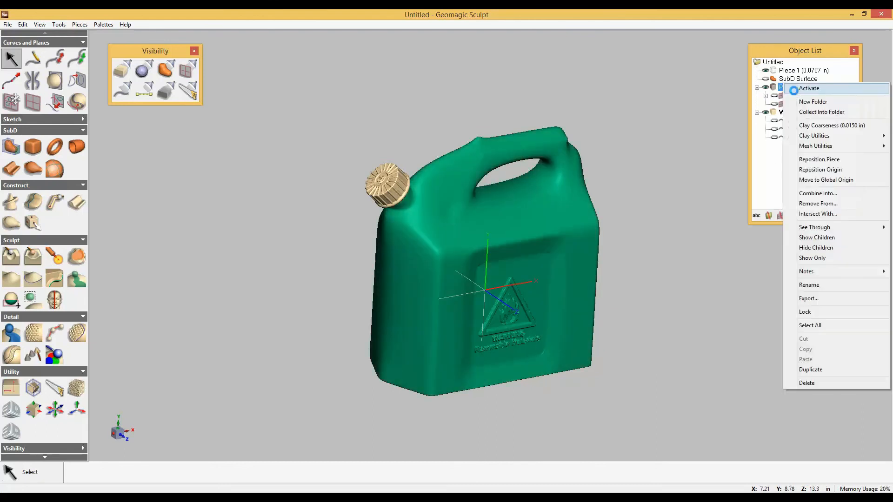
left_click(795, 87)
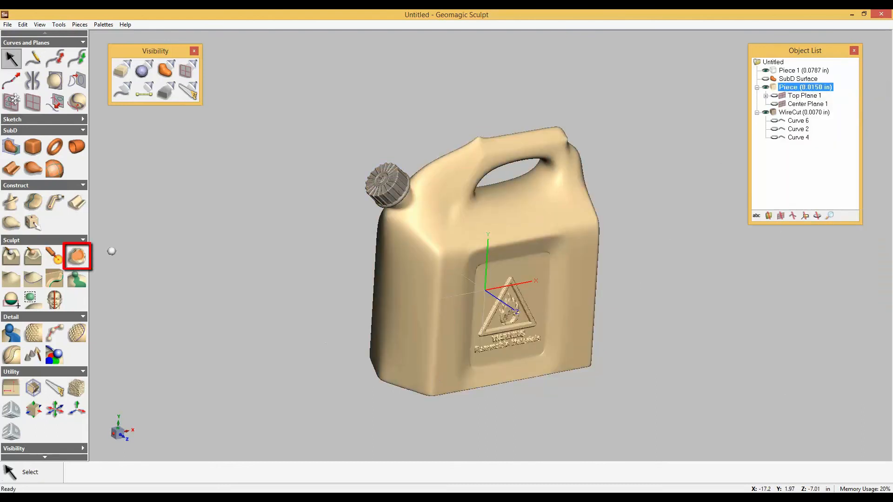
Start Smooth Area, select the whole can body, and try smoothing it with an adjusted Preserve Detail level.
left_click(77, 256)
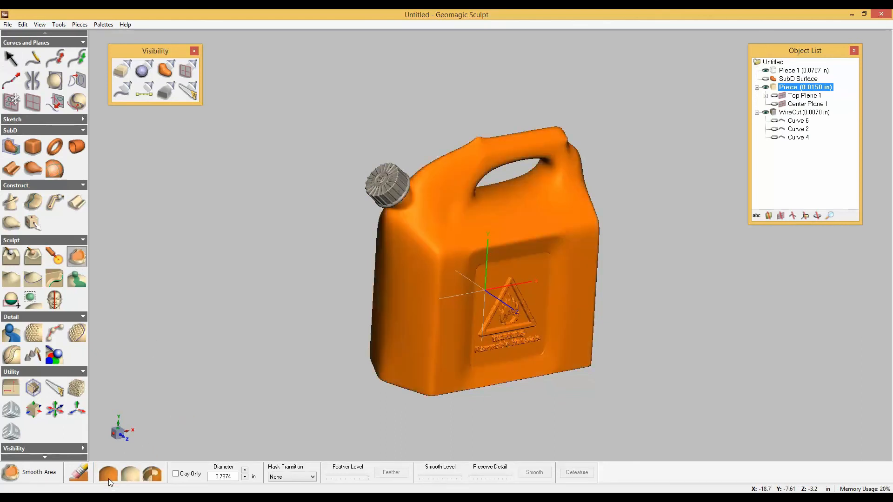
left_click(152, 474)
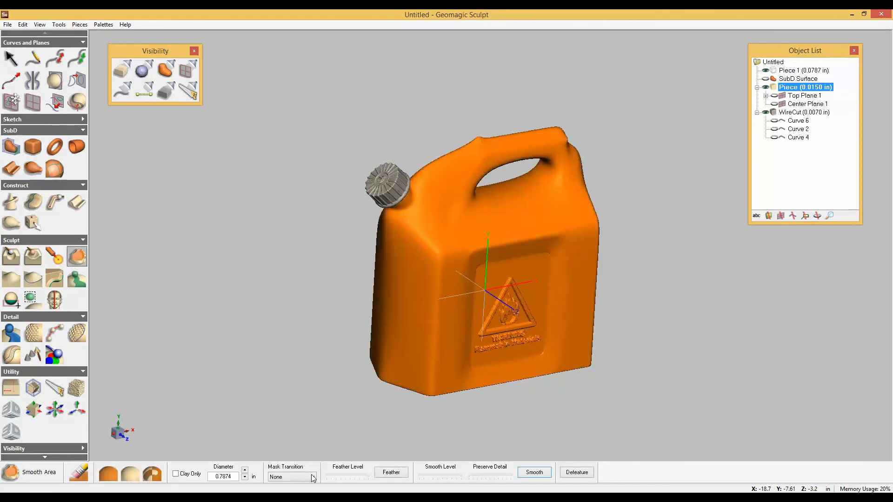
left_click(483, 477)
left_click(533, 474)
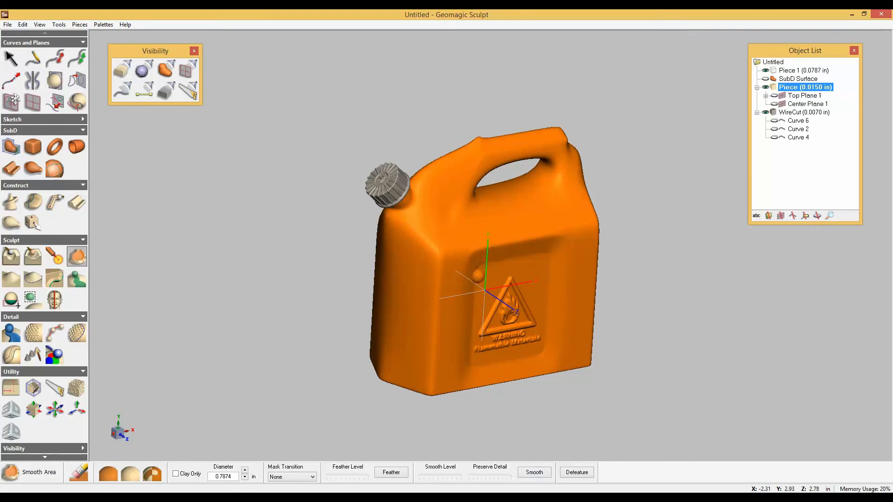
middle_click_drag(479, 275, 442, 263)
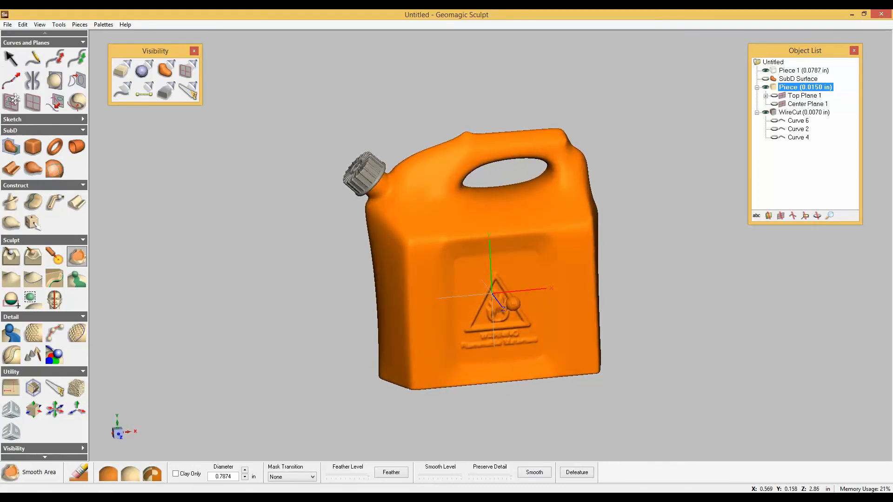
scroll(513, 304, "up", 2)
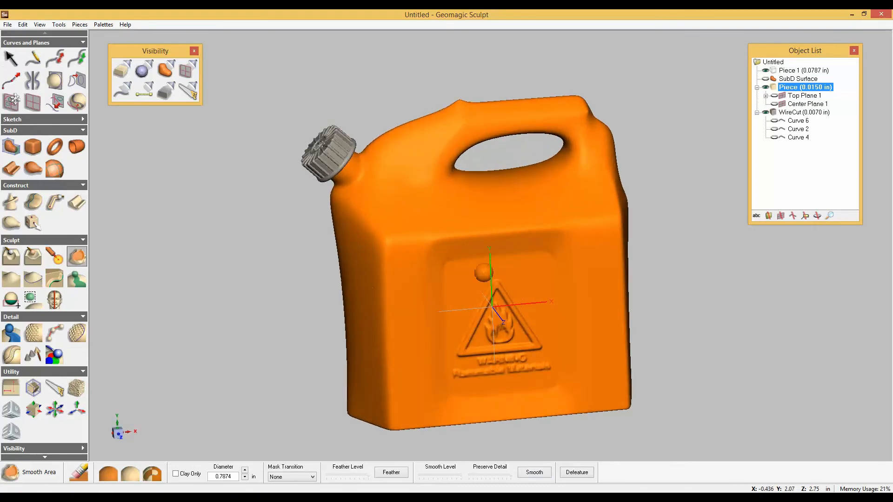
mouse_move(484, 273)
middle_mouse_down()
mouse_move(505, 276)
mouse_move(490, 281)
middle_mouse_up()
Undo the last smoothing, adjust the Smooth Level, and smooth the whole can body again.
key("ctrl+z")
left_click(445, 476)
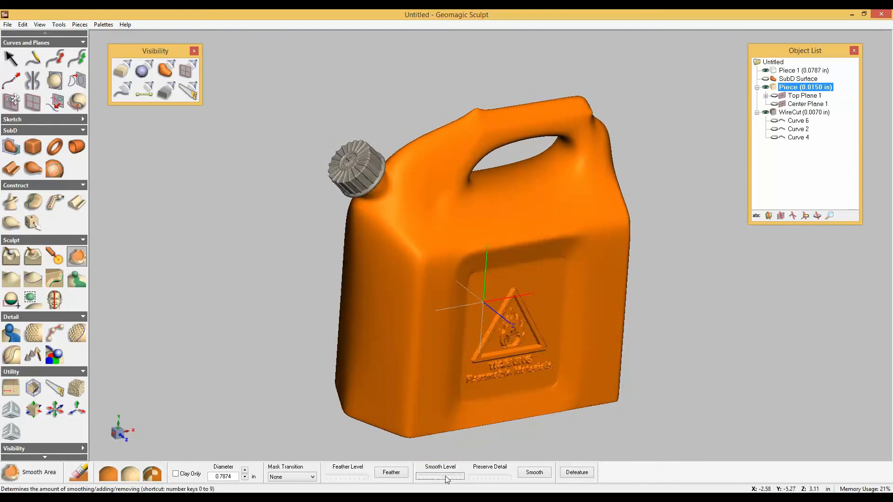
left_click(534, 472)
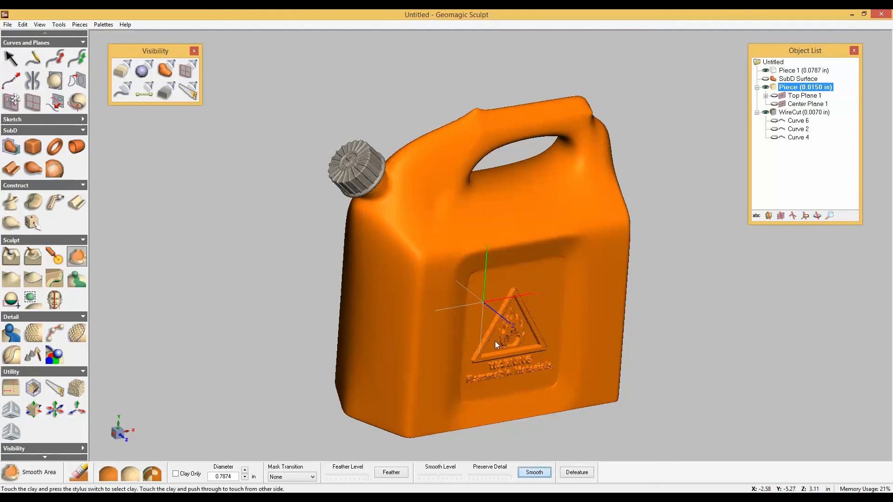
Define a cutaway view through the can to inspect its interior walls, and switch the cutaway off.
left_click(52, 396)
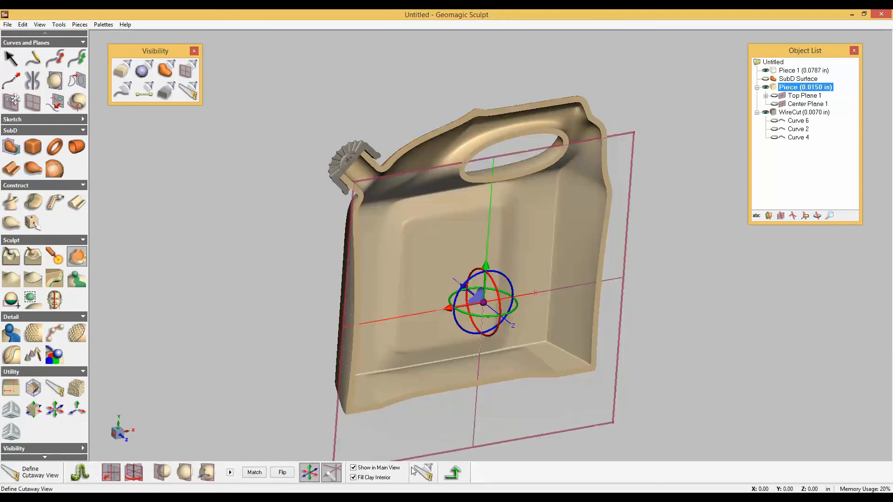
left_click(422, 476)
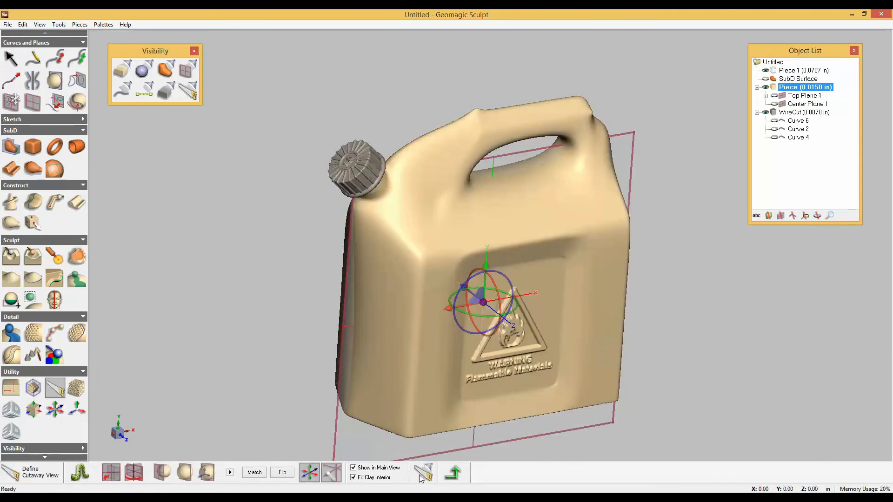